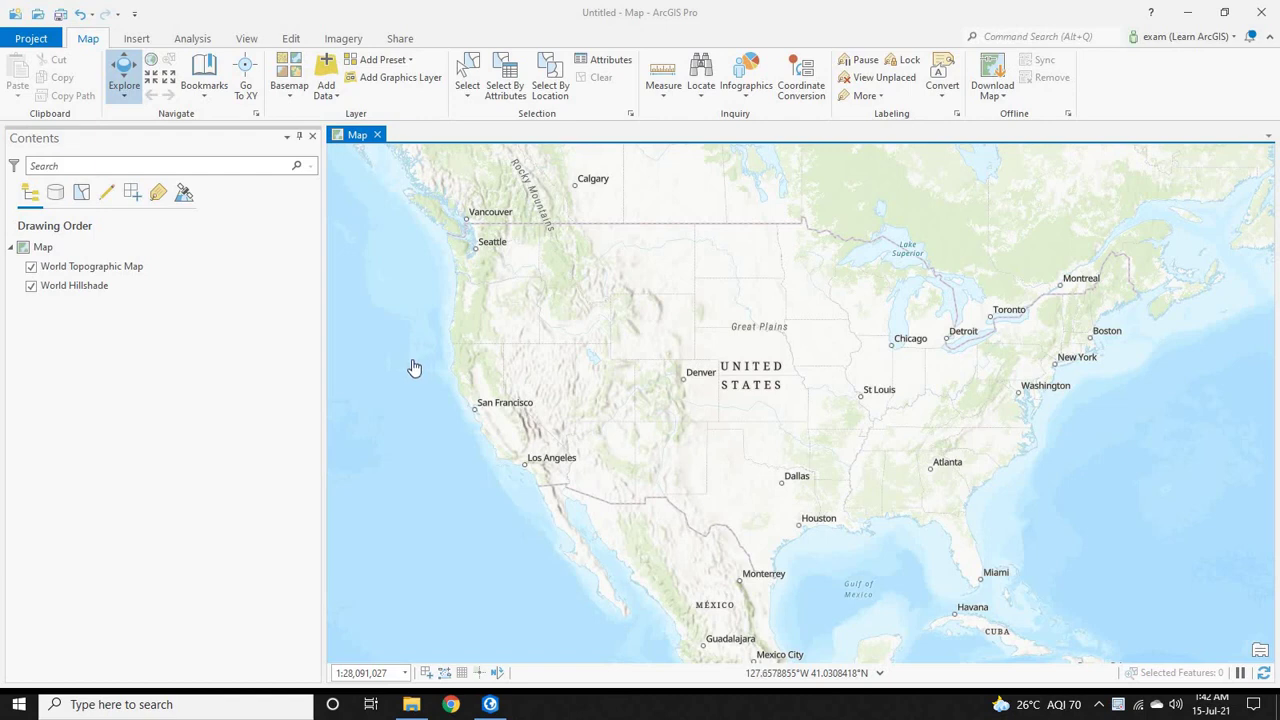
# Add seattle.dxf from Desktop > ArcGIS > CAD > seattle to the map.
pyautogui.click(325, 70)
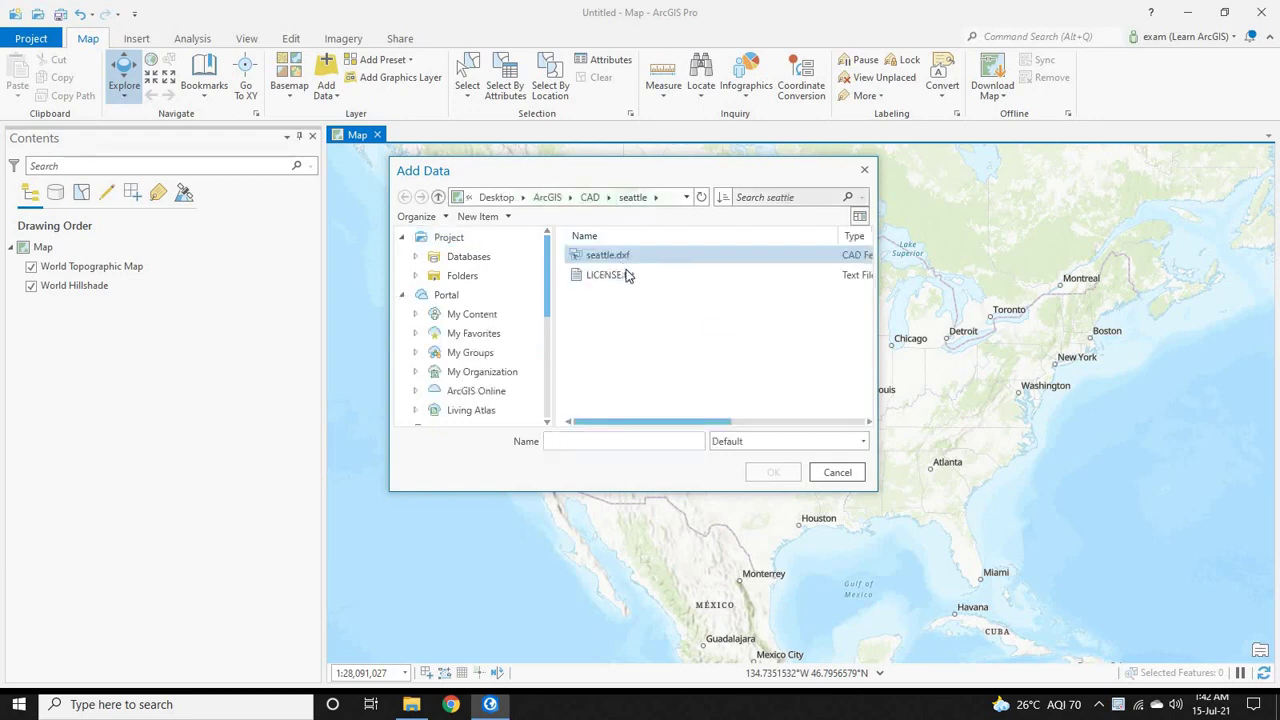
pyautogui.click(600, 255)
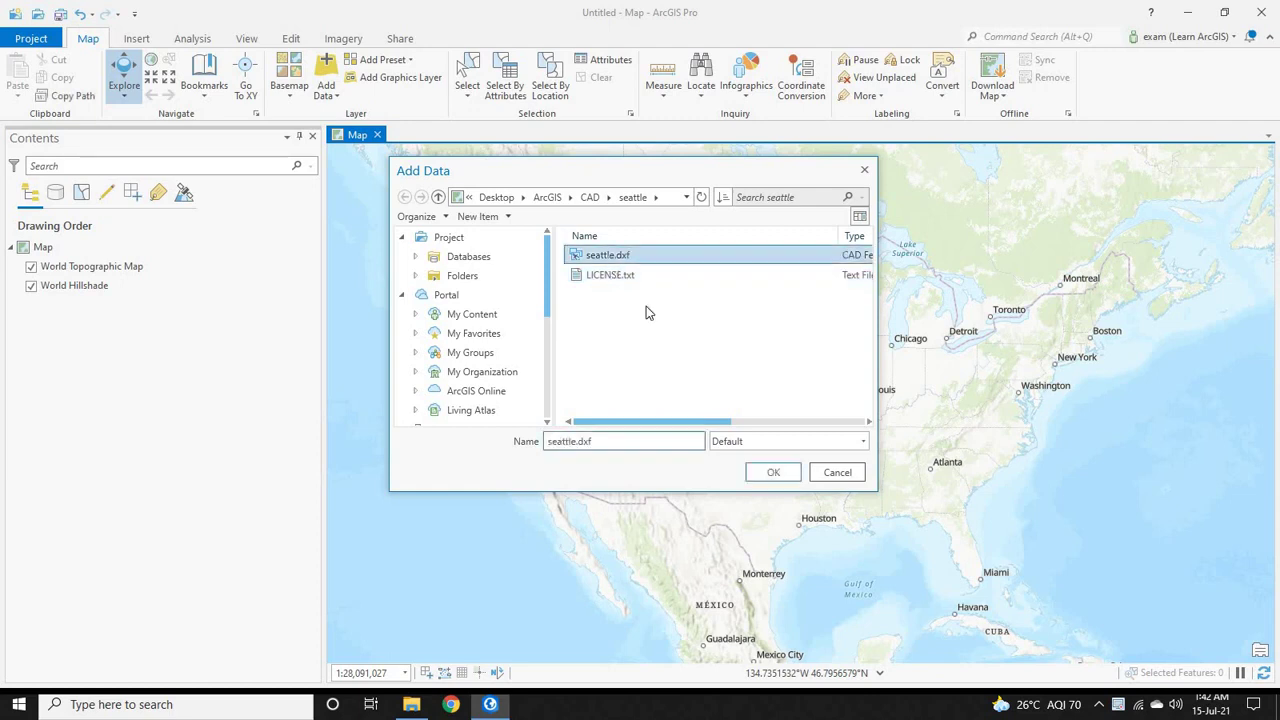
pyautogui.click(768, 474)
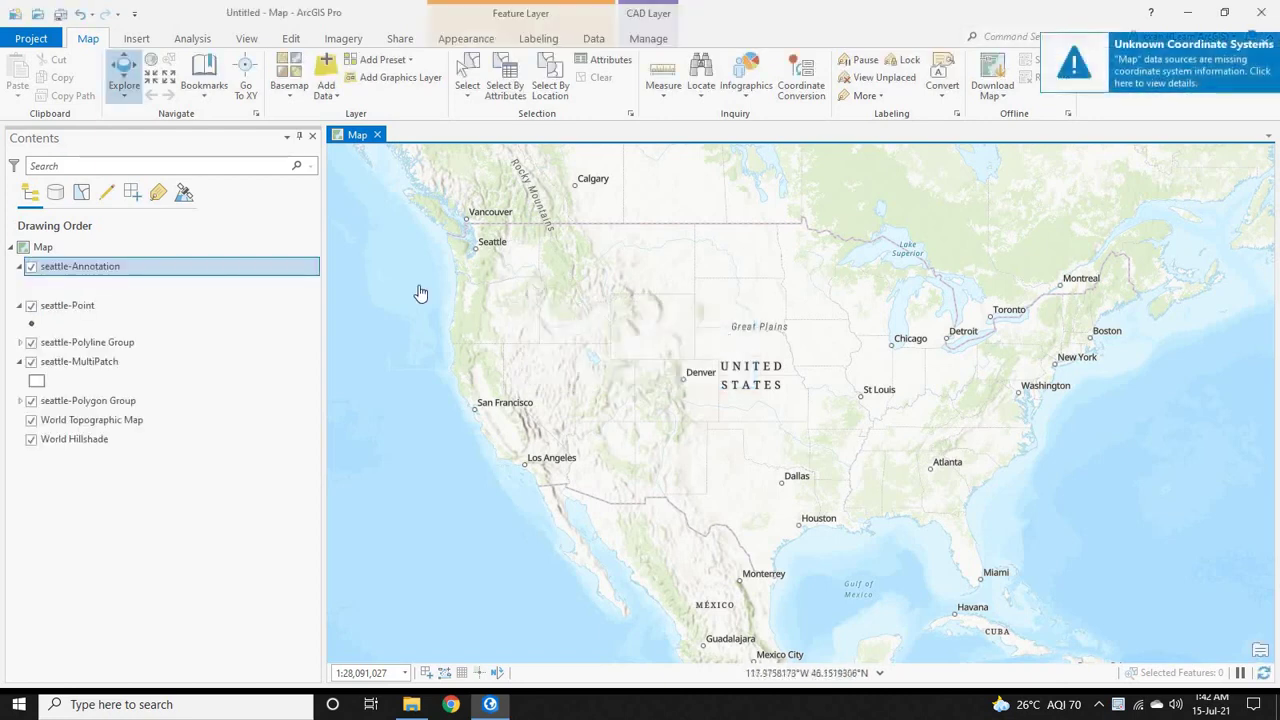
# Zoom to the Polyline Group's extent and hide the Polygon, MultiPatch and Point layers.
pyautogui.rightClick(95, 345)
pyautogui.click(48, 430)
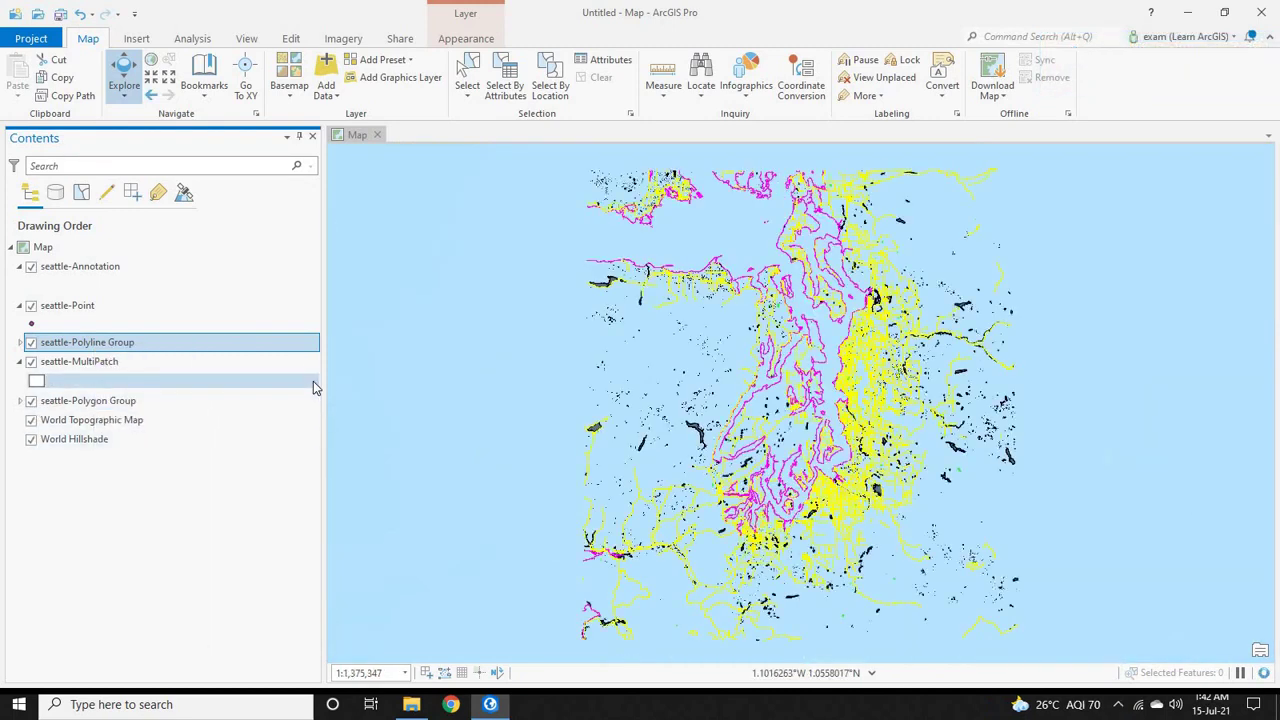
pyautogui.click(31, 400)
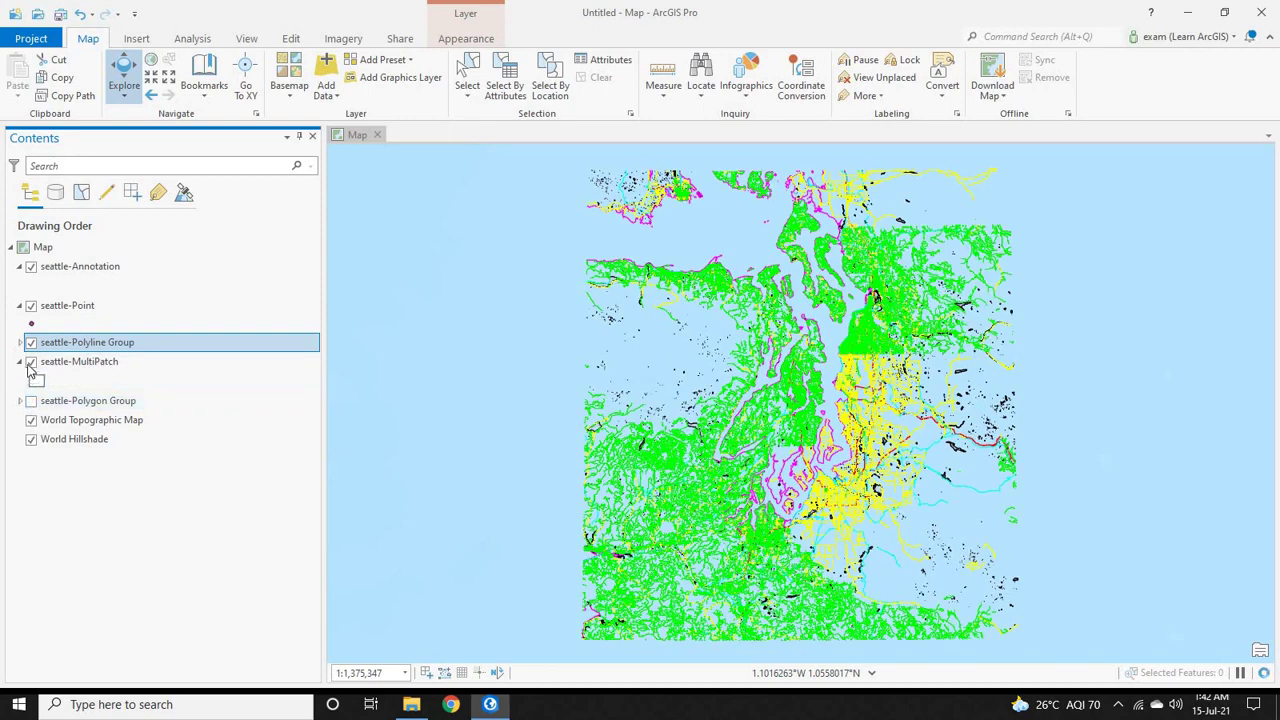
pyautogui.click(31, 361)
pyautogui.click(31, 307)
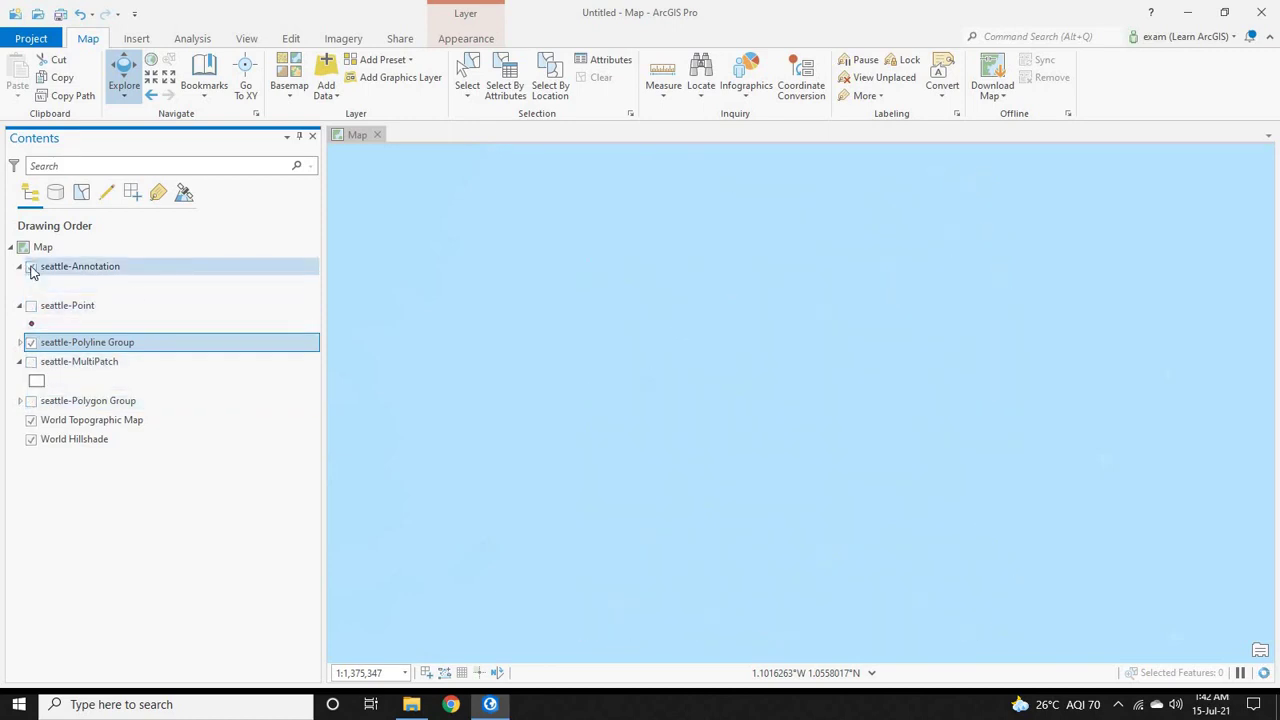
# Hide the roads_3, roads_2, railways and water sublayers, keeping roads_1 and coastline visible.
pyautogui.click(19, 342)
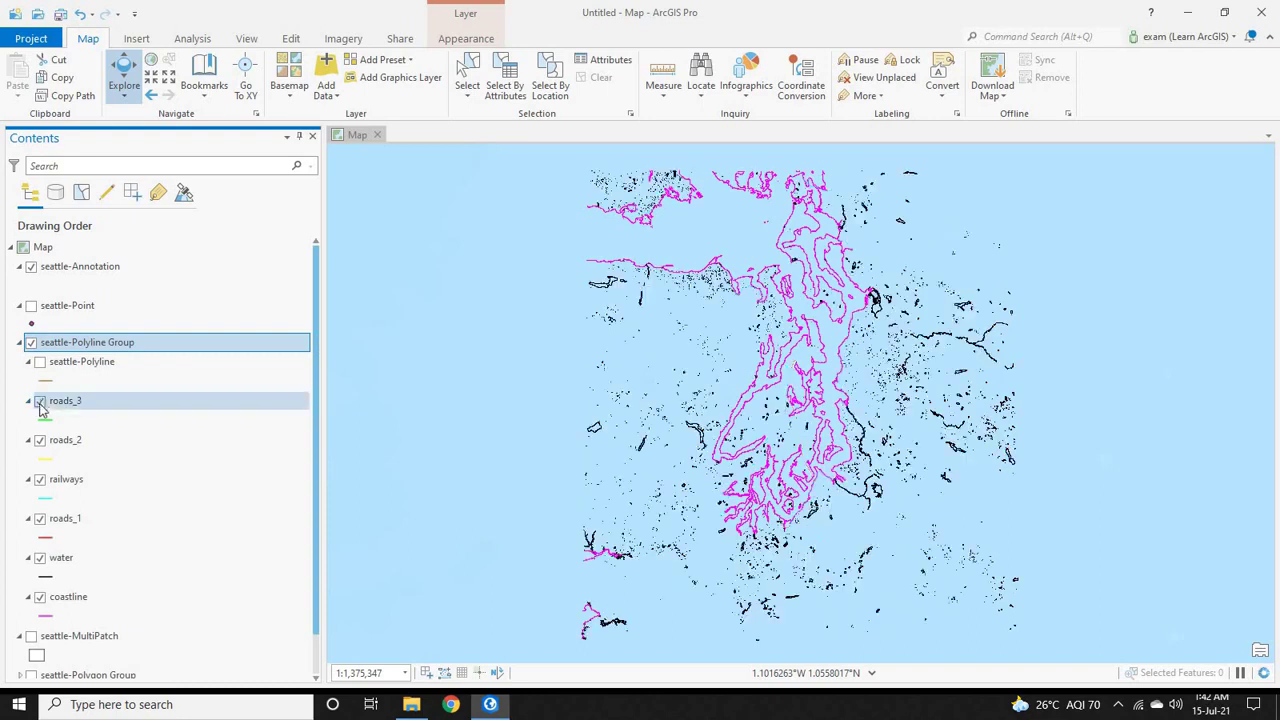
pyautogui.click(40, 400)
pyautogui.click(40, 441)
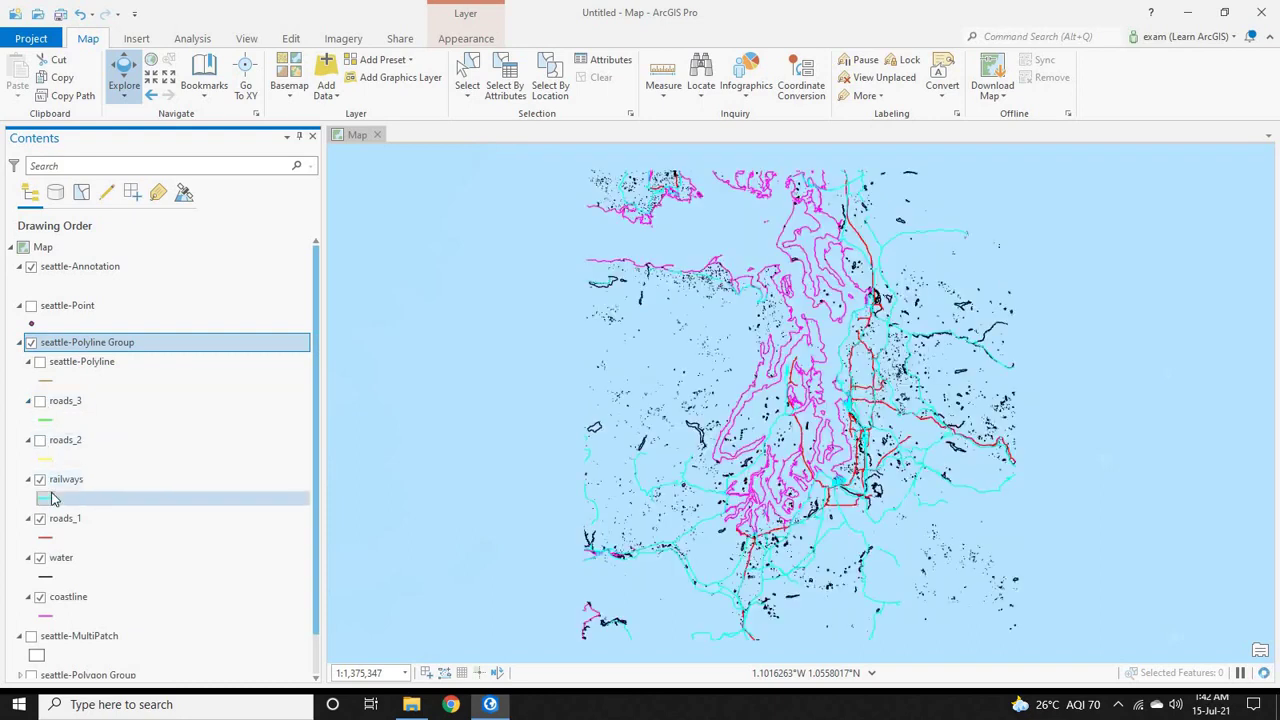
pyautogui.click(40, 479)
pyautogui.click(40, 518)
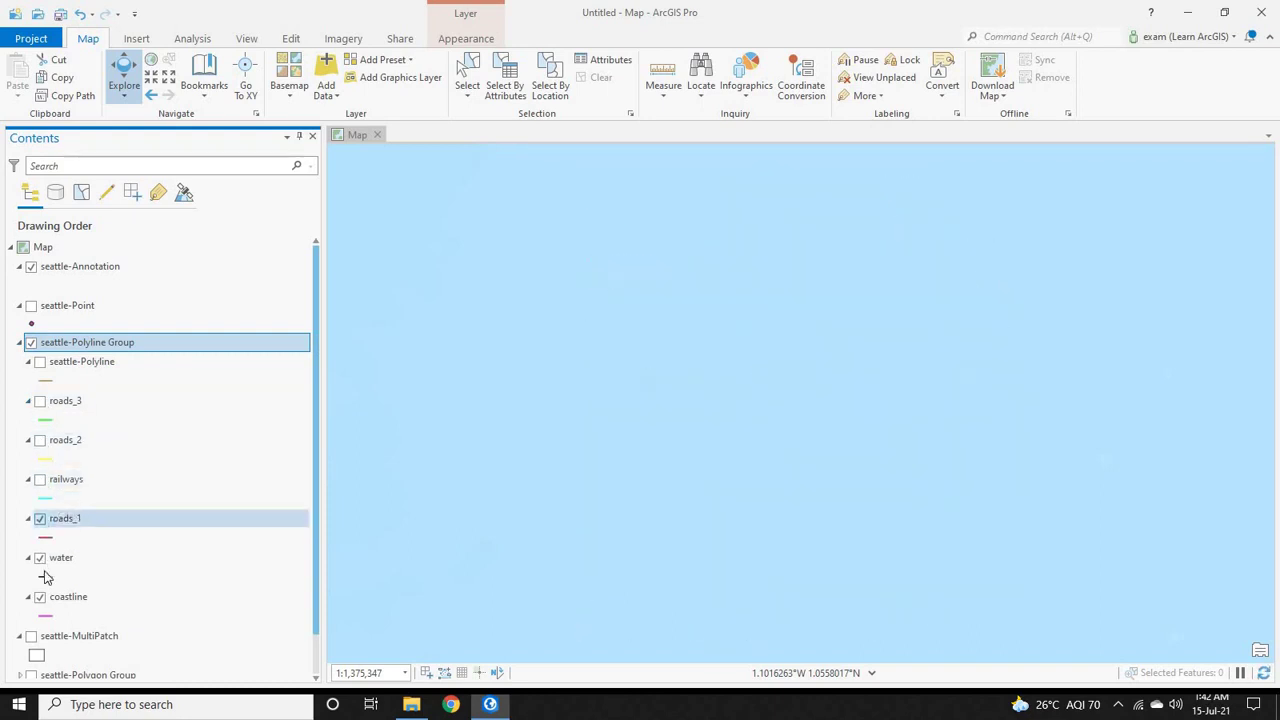
pyautogui.click(40, 557)
pyautogui.click(40, 519)
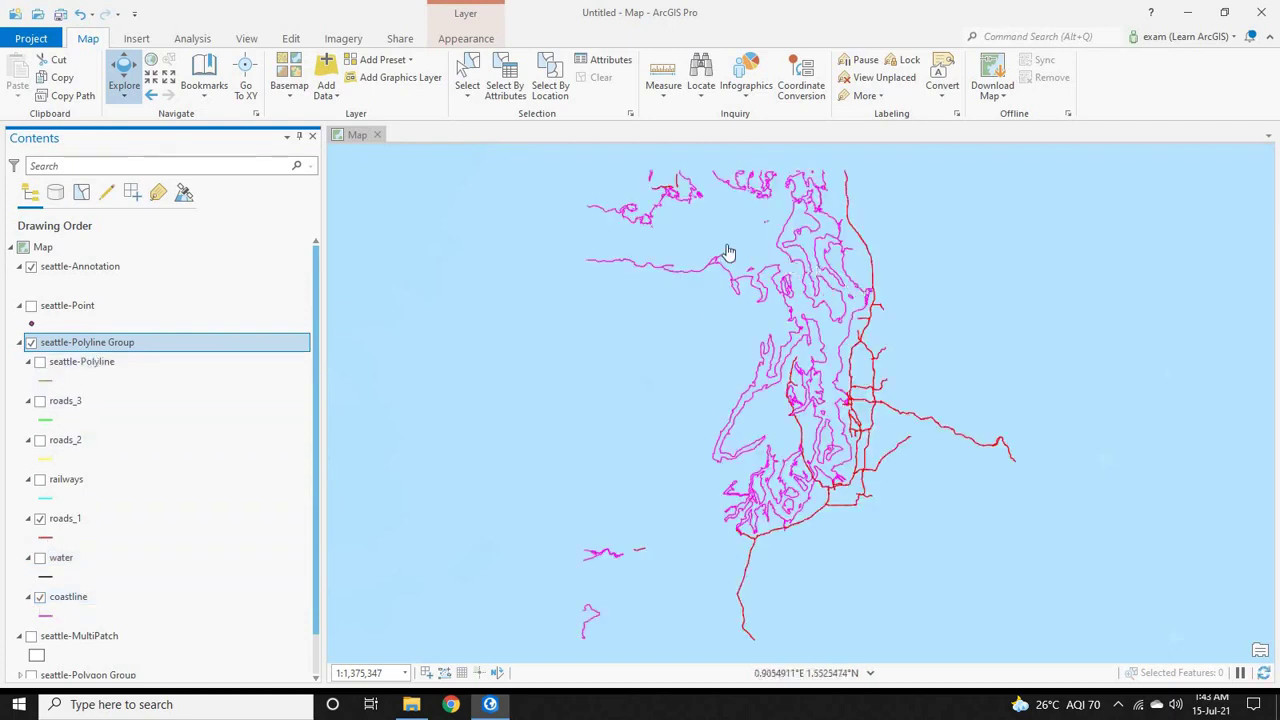
# Locate Seattle, Washington with a 'sea' search and zoom out over Puget Sound.
pyautogui.click(701, 86)
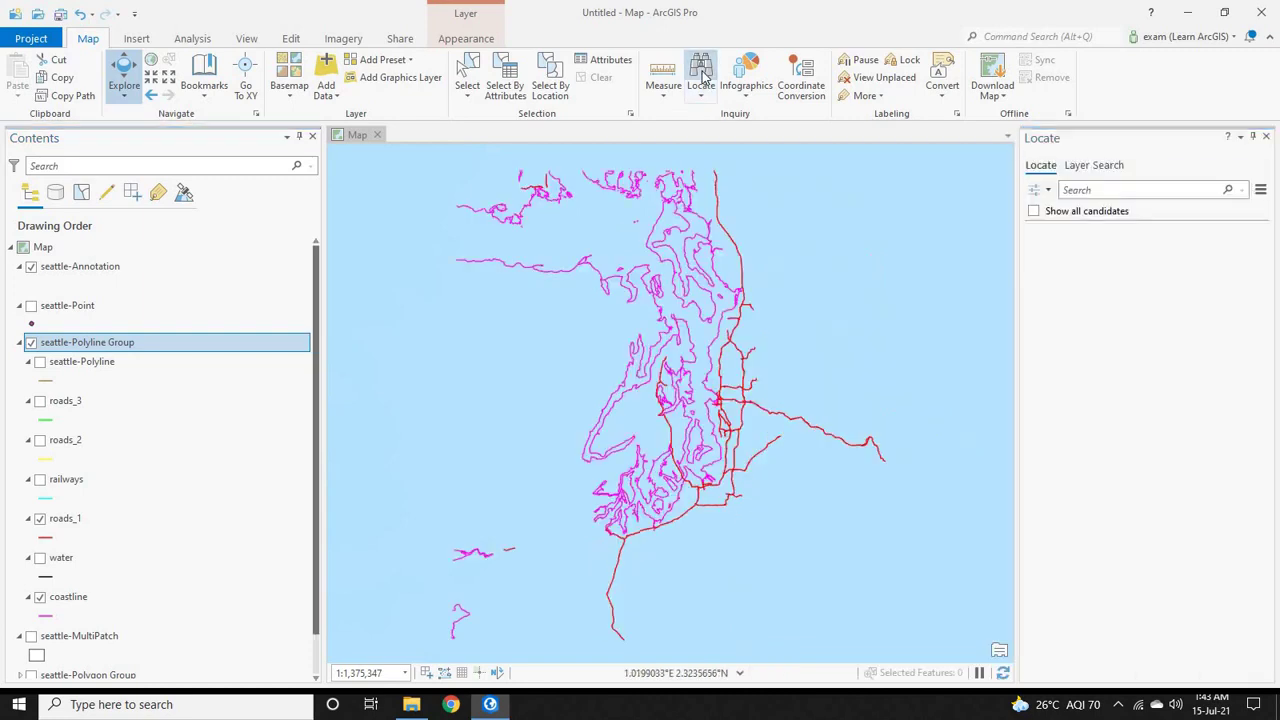
pyautogui.click(1149, 190)
pyautogui.write('seattle')
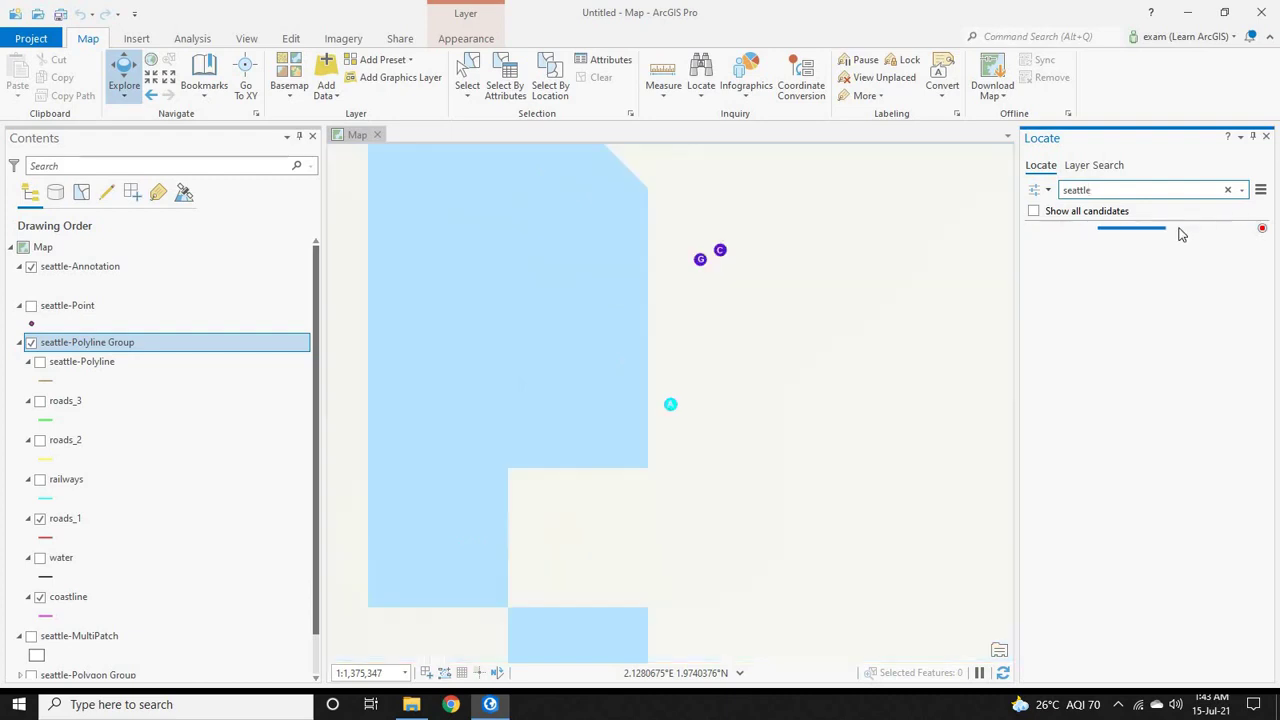
pyautogui.click(1078, 259)
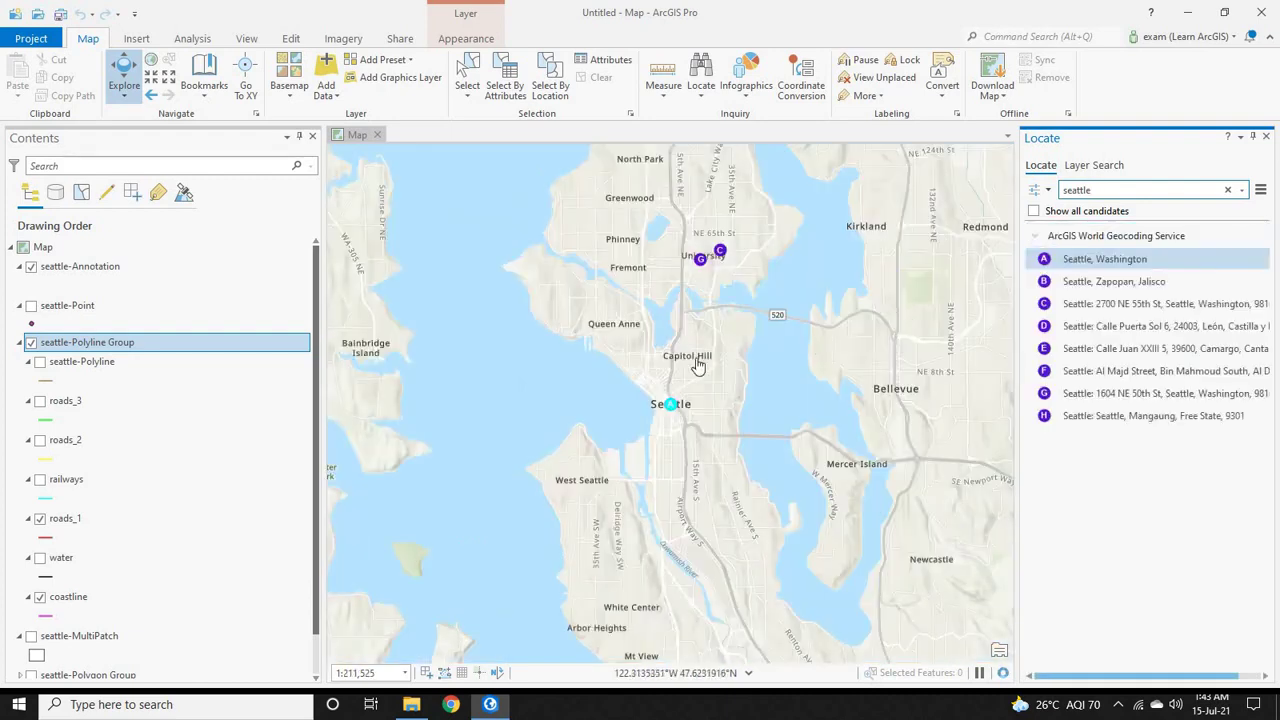
pyautogui.scroll(-2, 686, 403)
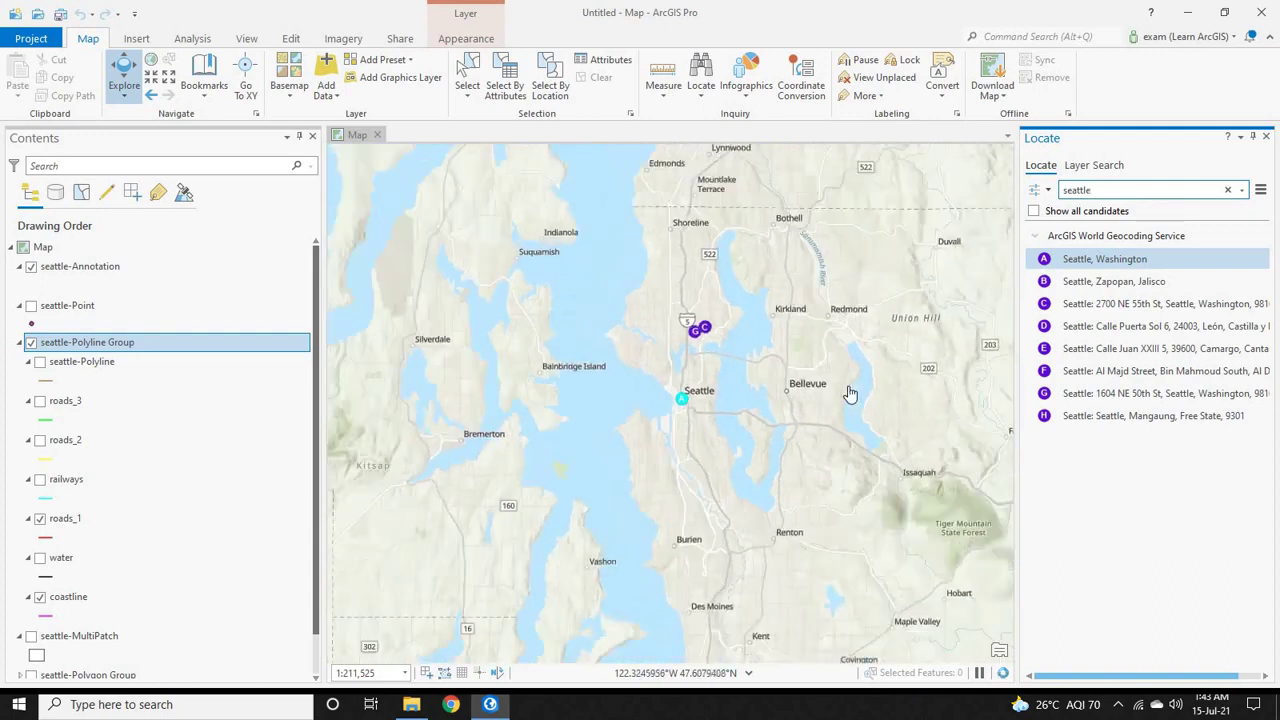
pyautogui.scroll(-2, 843, 399)
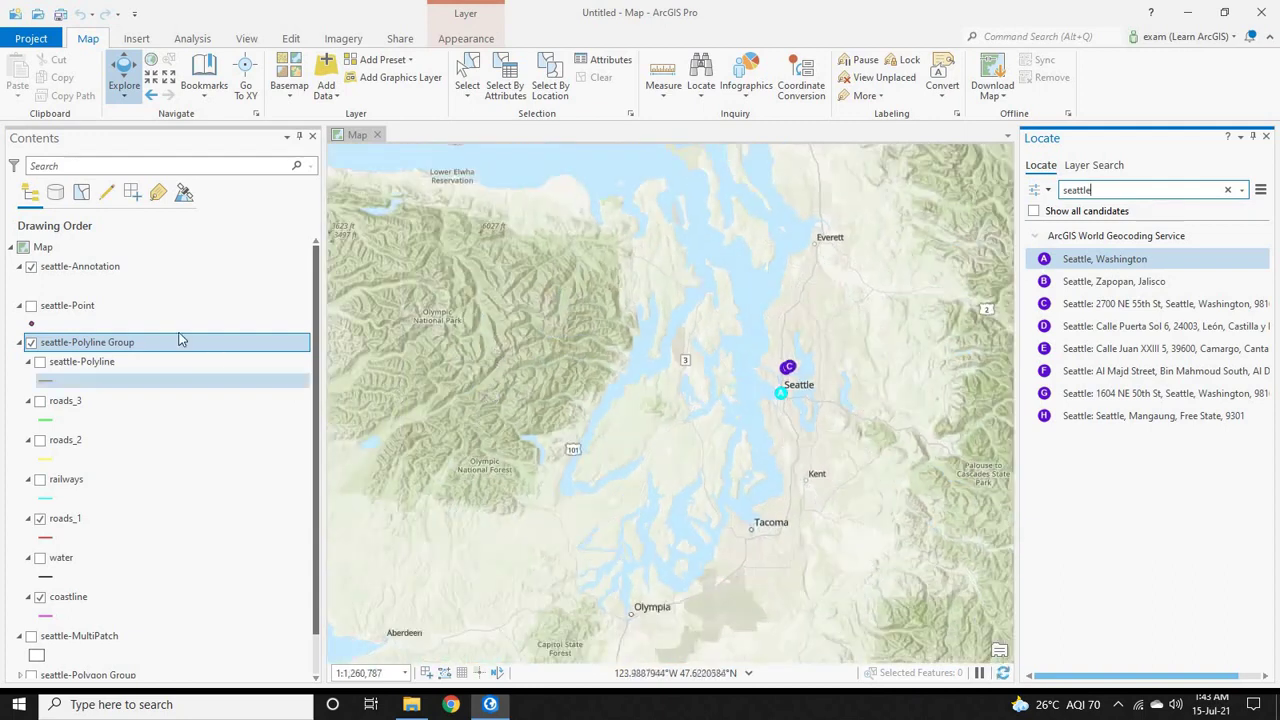
# Zoom to the Polyline Group's extent, then zoom out to see it off Africa.
pyautogui.rightClick(84, 348)
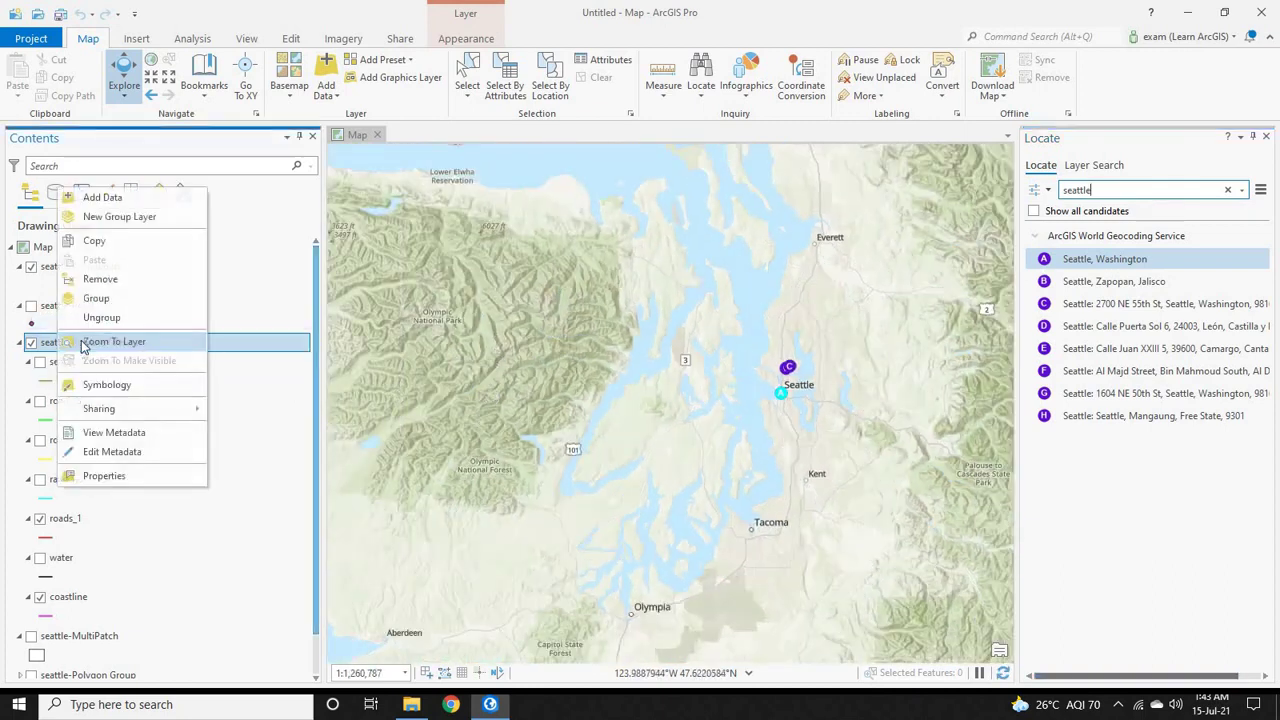
pyautogui.click(117, 342)
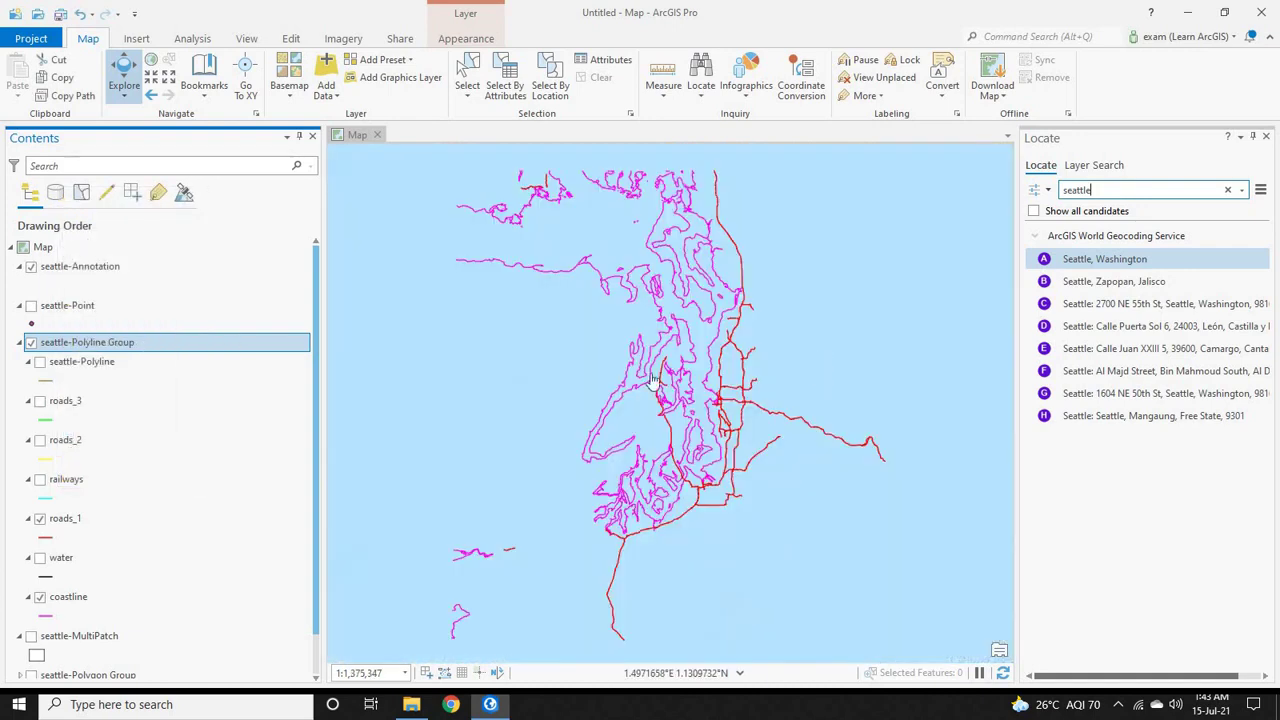
pyautogui.scroll(-5, 608, 358)
pyautogui.scroll(-3, 608, 358)
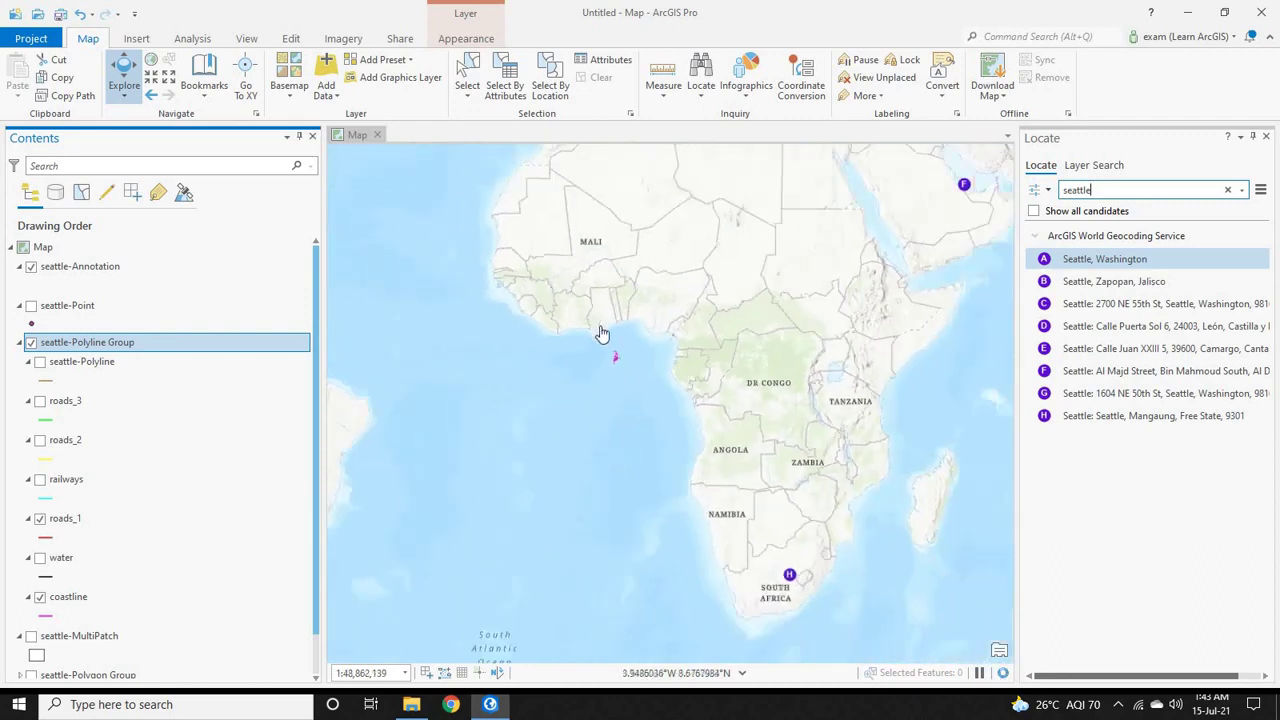
pyautogui.scroll(-3, 554, 326)
pyautogui.moveTo(651, 386); pyautogui.dragTo(815, 479)
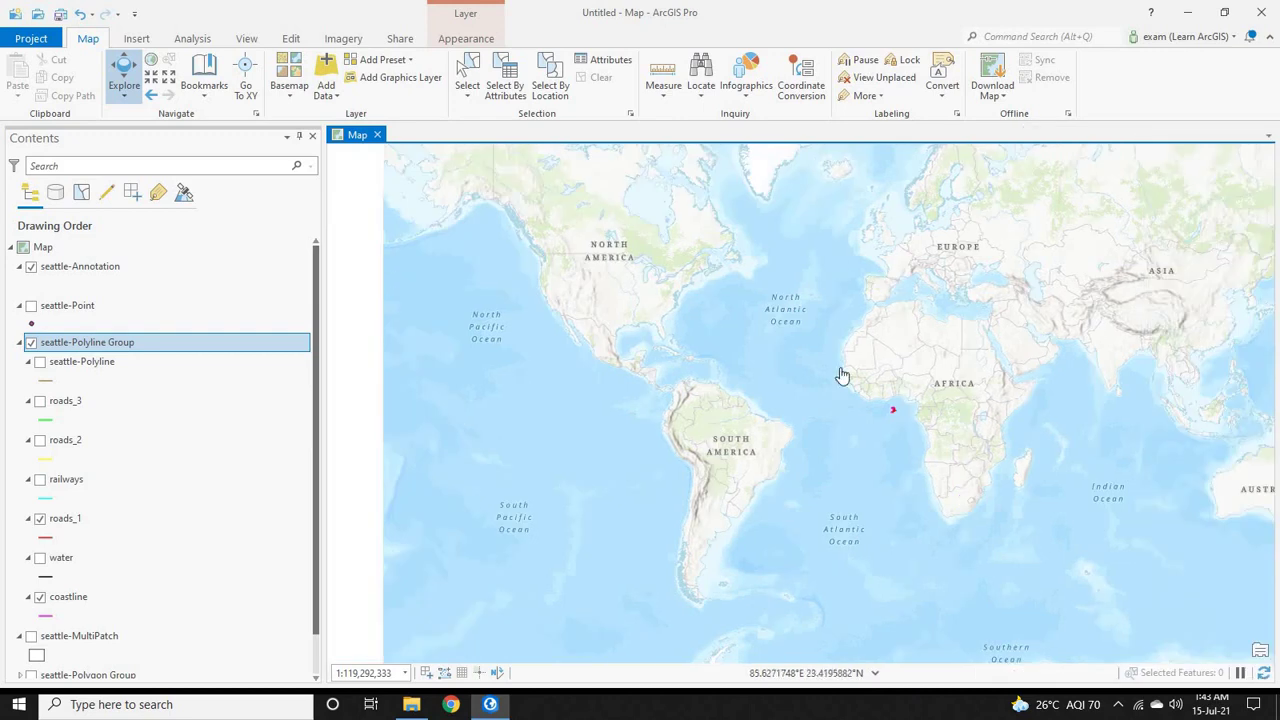
# Close Locate, zoom in on the CAD lines in the Gulf of Guinea, and select roads_1.
pyautogui.click(1265, 137)
pyautogui.scroll(5, 886, 417)
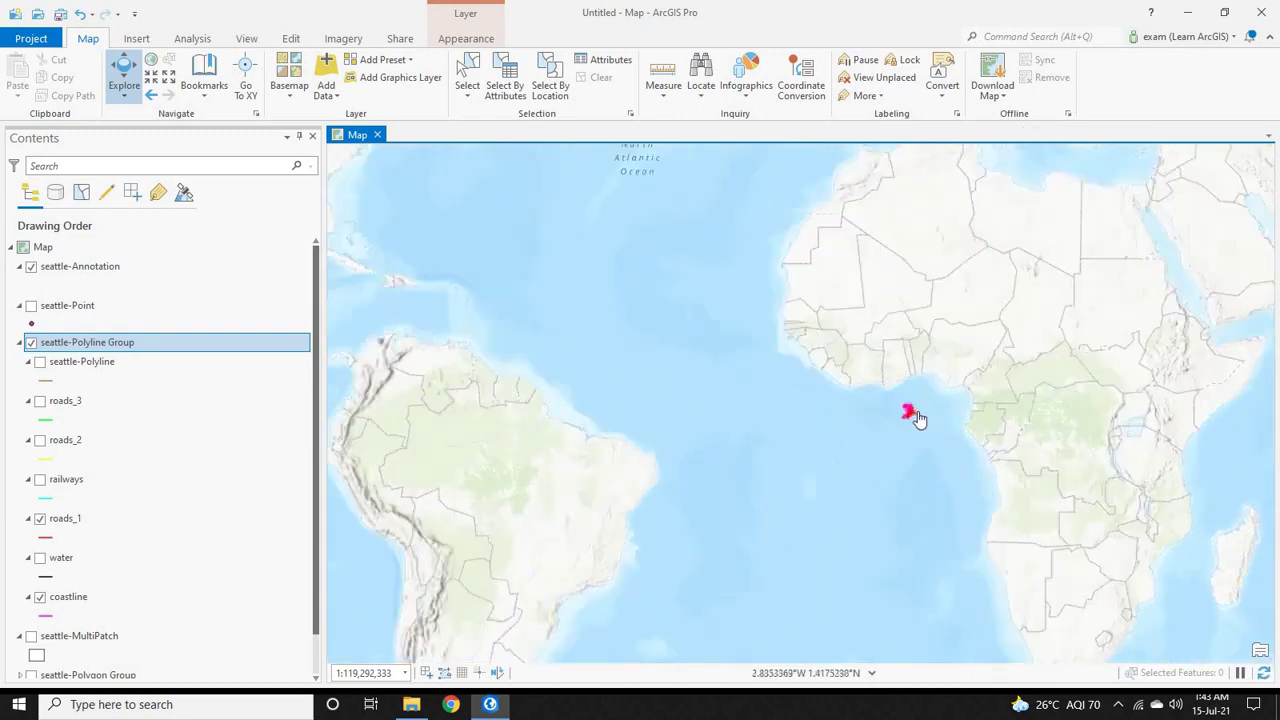
pyautogui.moveTo(1051, 437); pyautogui.dragTo(892, 350)
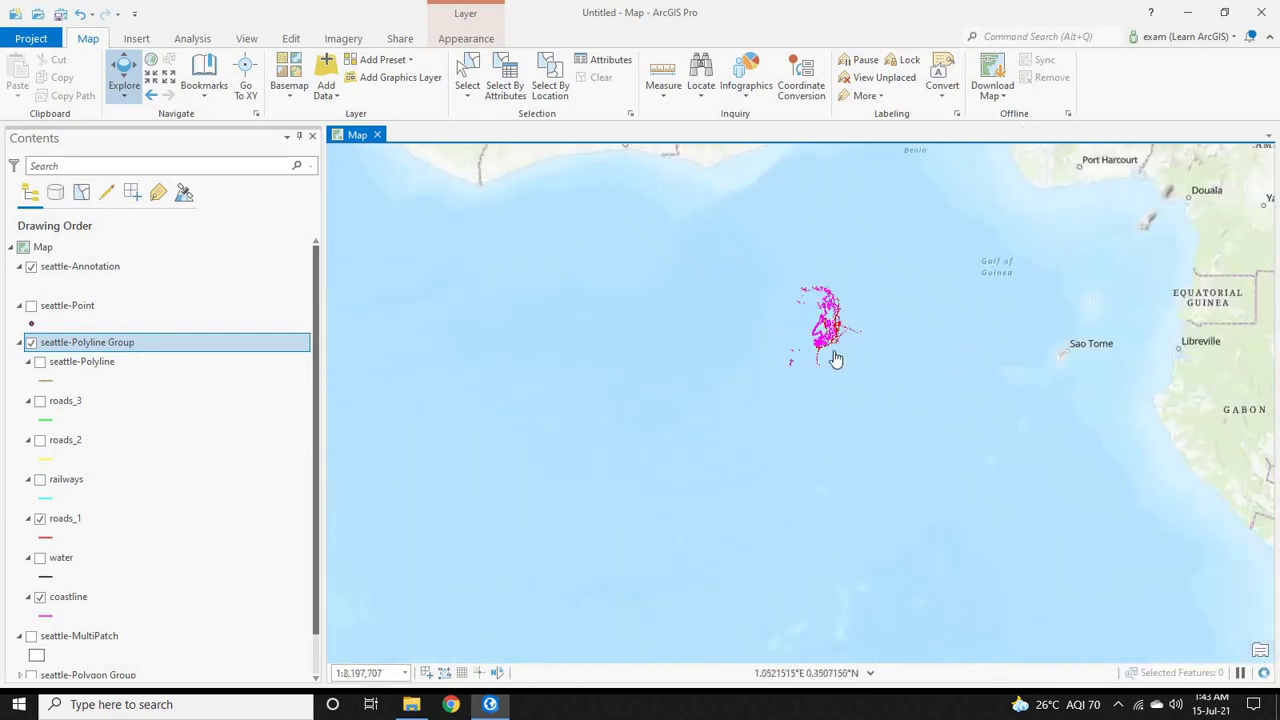
pyautogui.scroll(3, 834, 357)
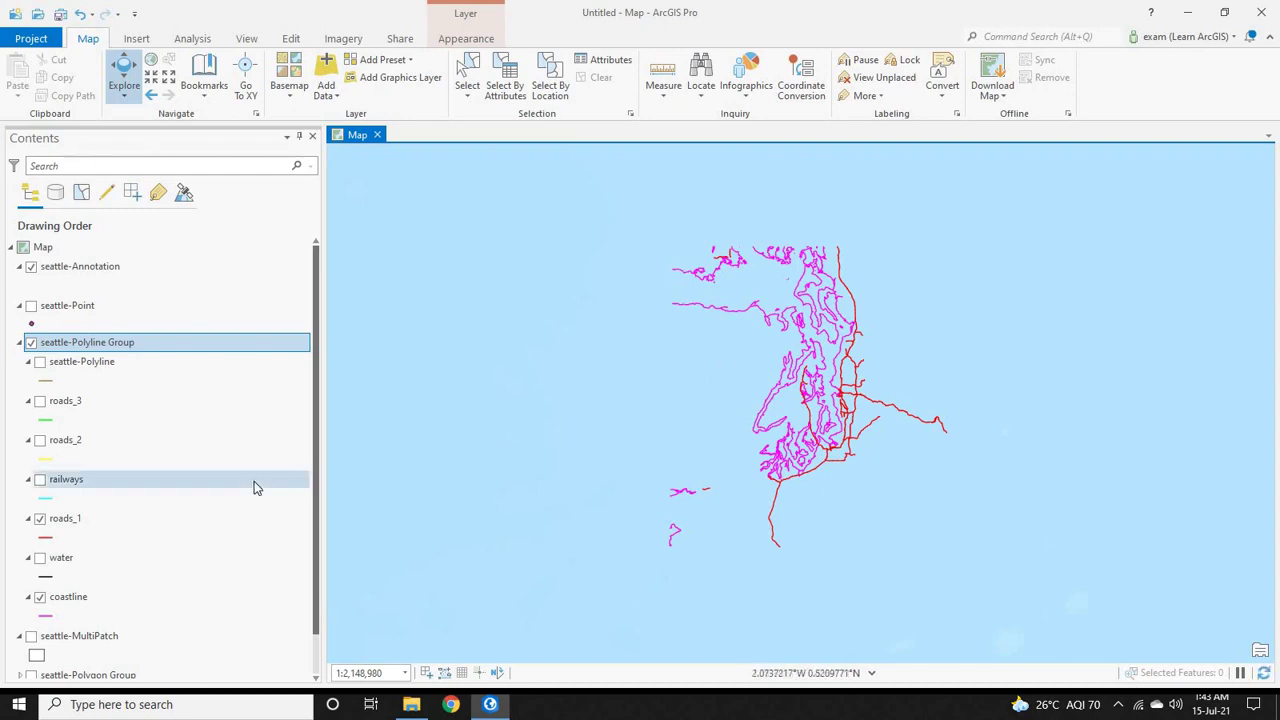
pyautogui.click(72, 520)
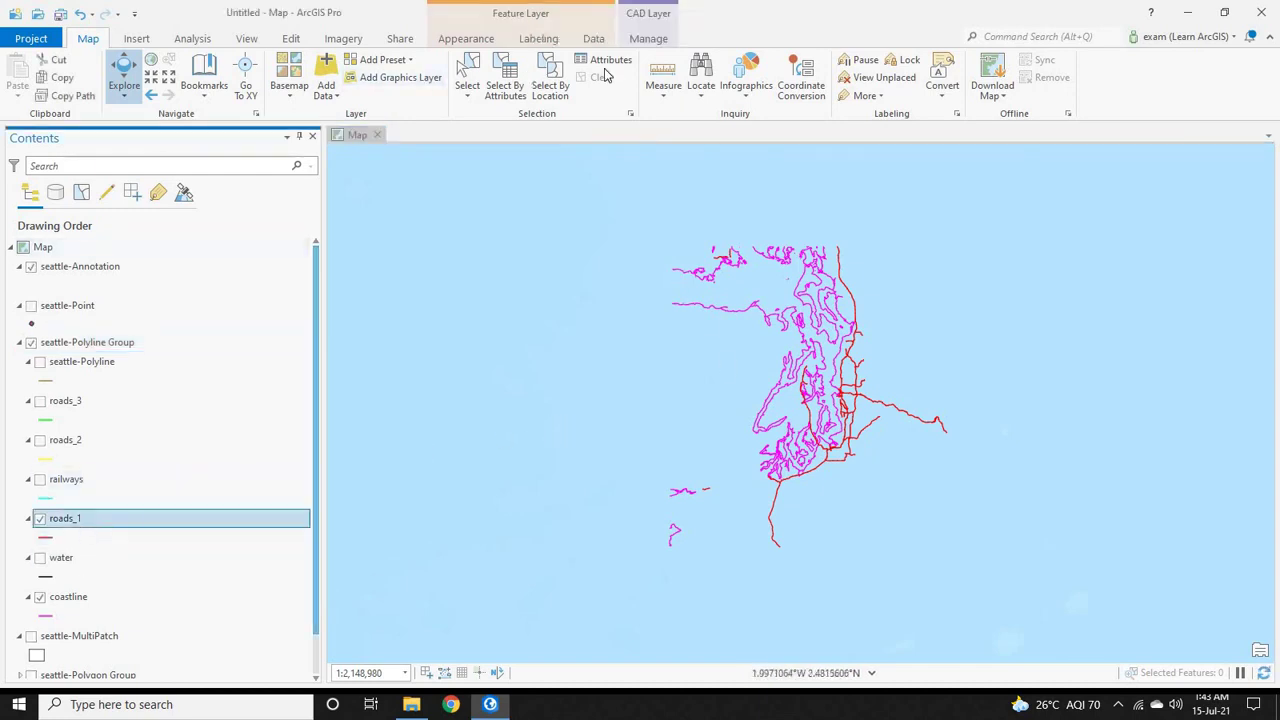
# Start Define Projection from the CAD Layer Manage tab with roads_1 as input, then bring up the coordinate system choices.
pyautogui.click(660, 40)
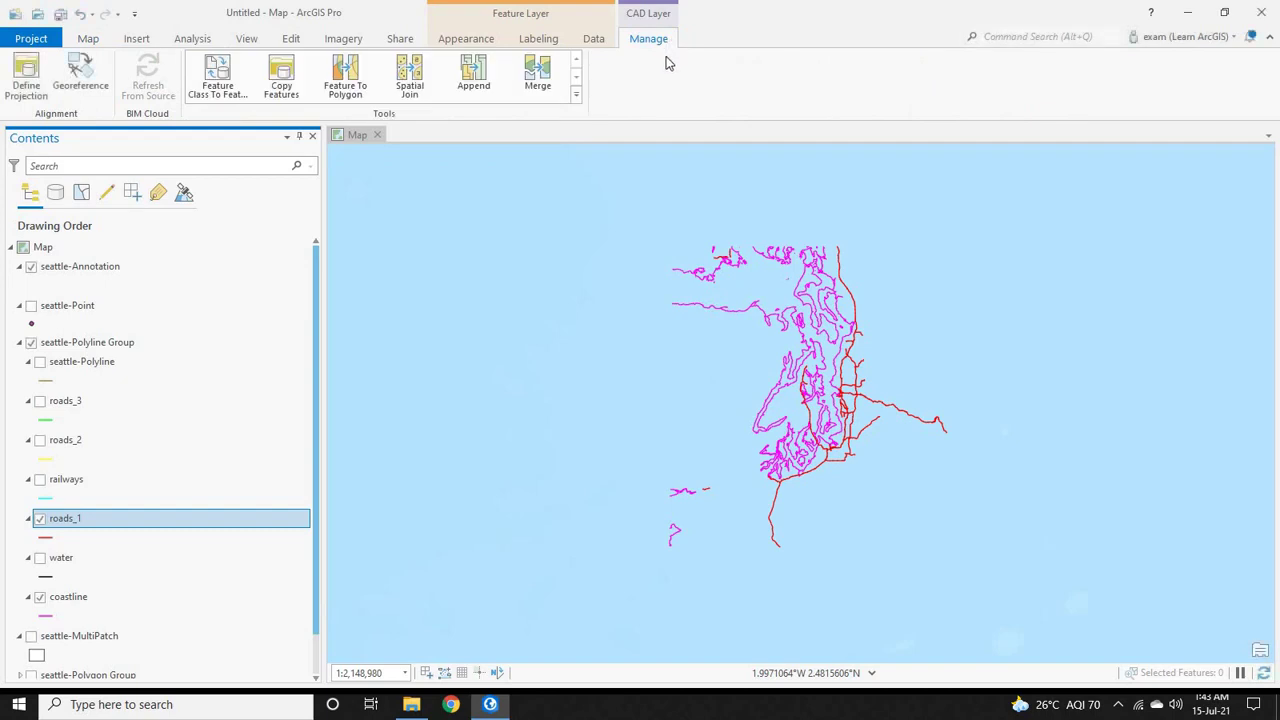
pyautogui.click(25, 78)
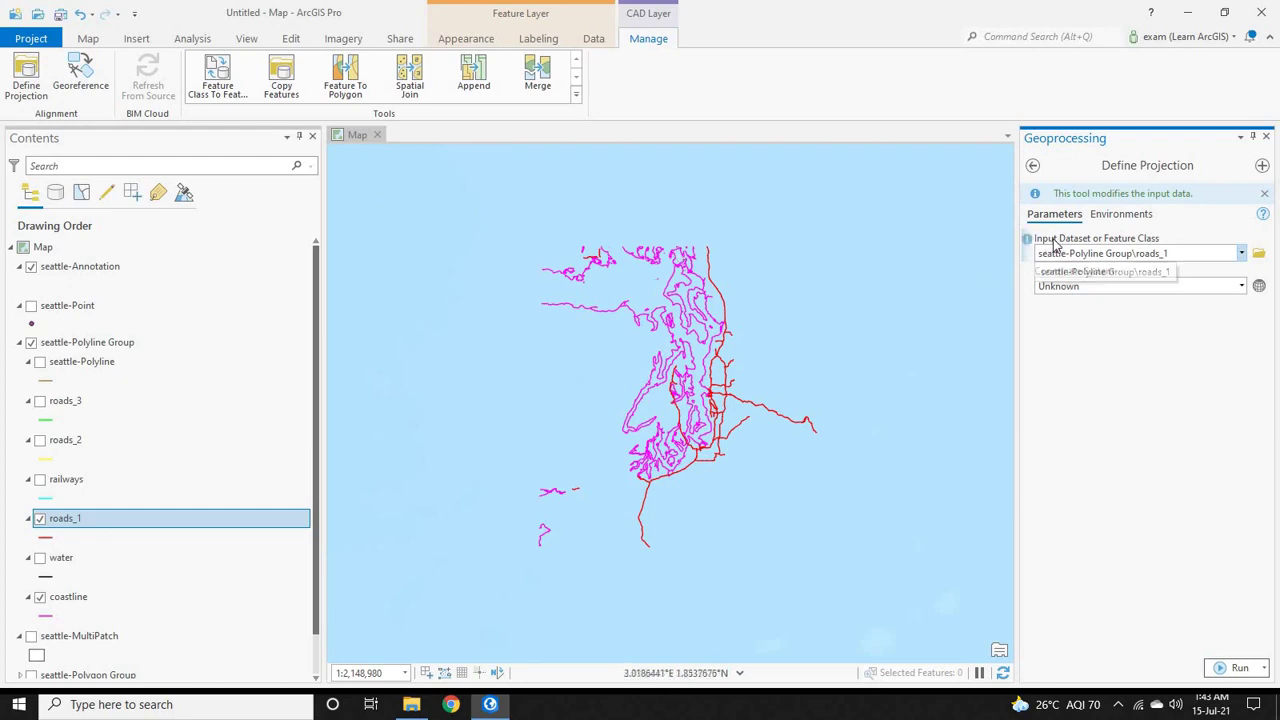
pyautogui.click(1241, 253)
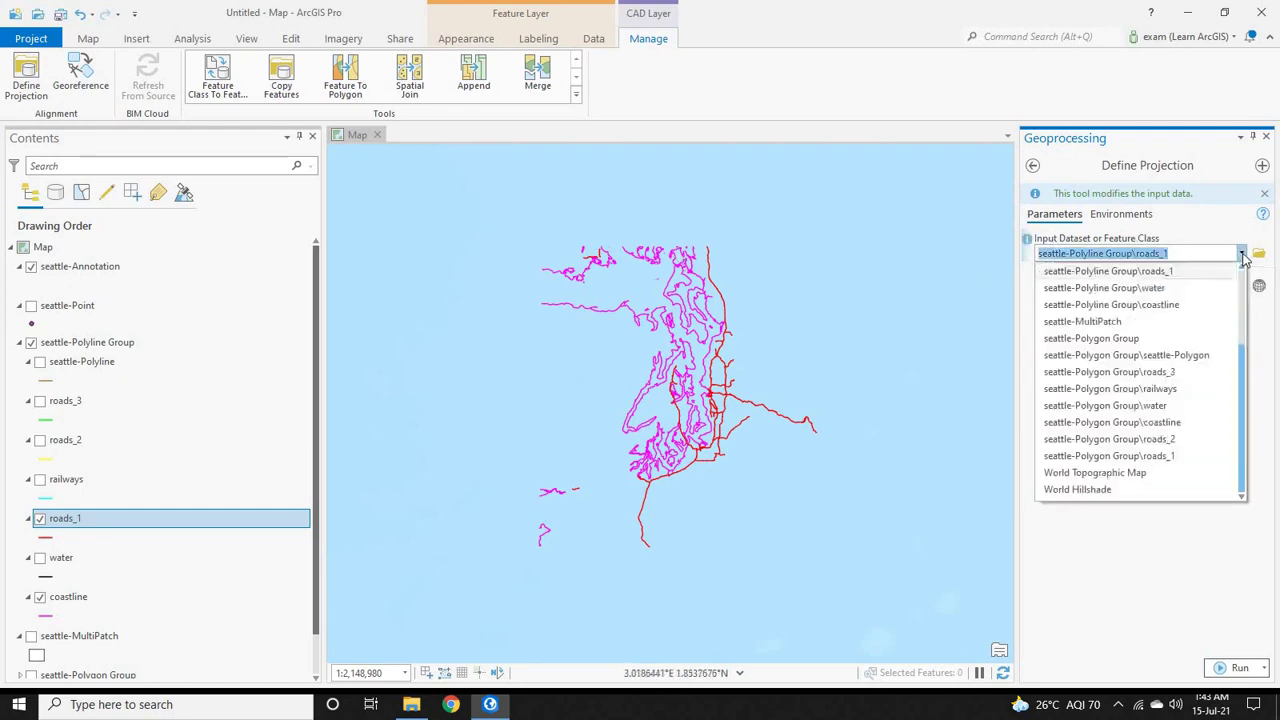
pyautogui.click(1242, 254)
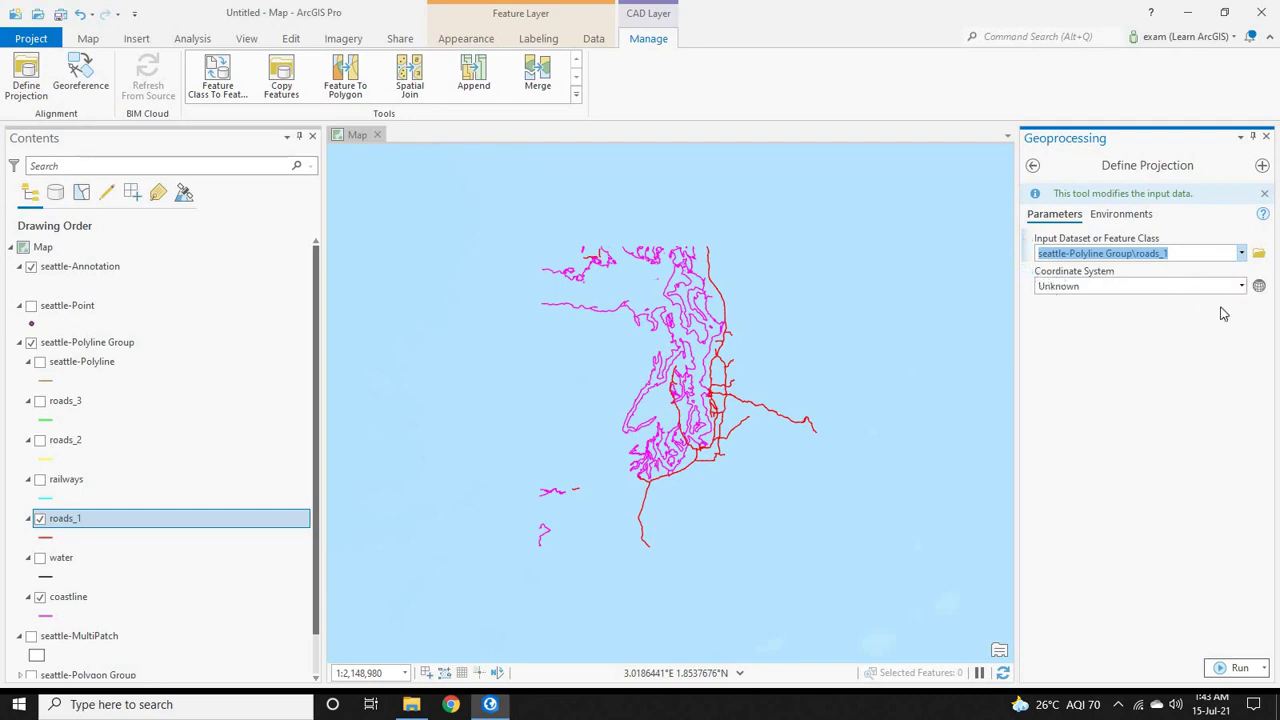
pyautogui.click(1259, 286)
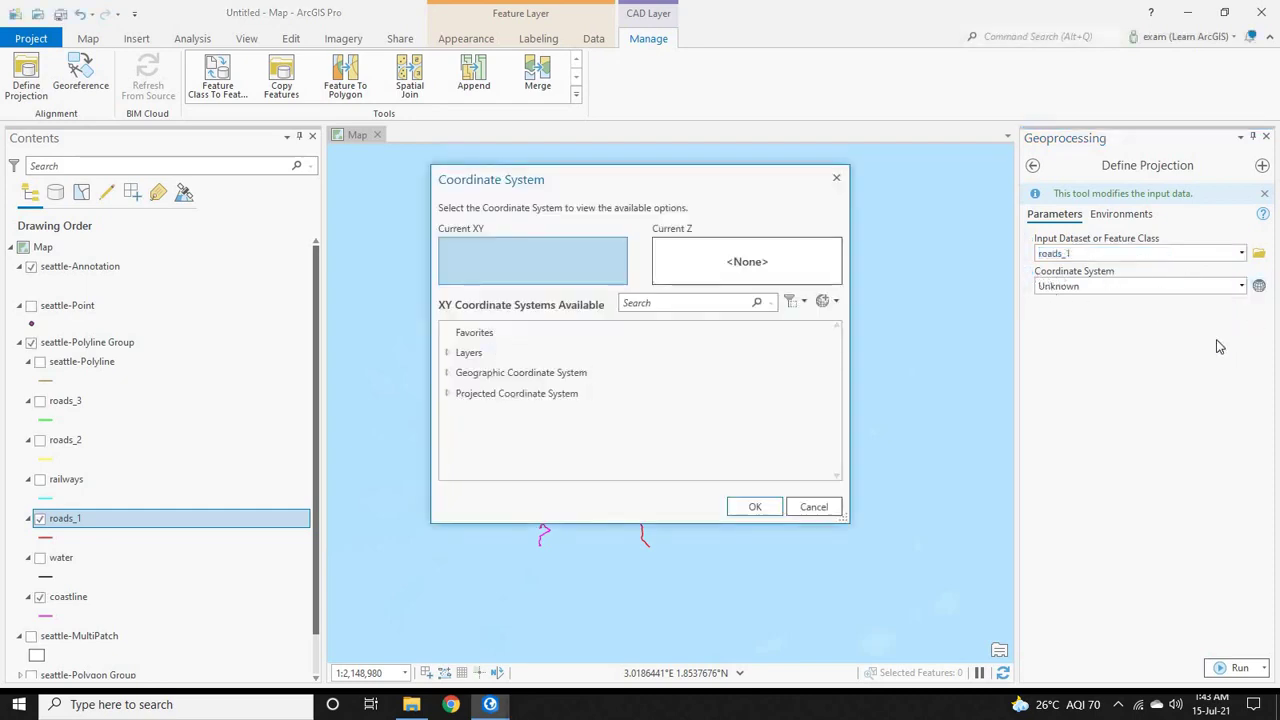
# Search 'wg' and choose Projected > World > WGS 1984 Web Mercator (auxiliary sphere).
pyautogui.click(690, 303)
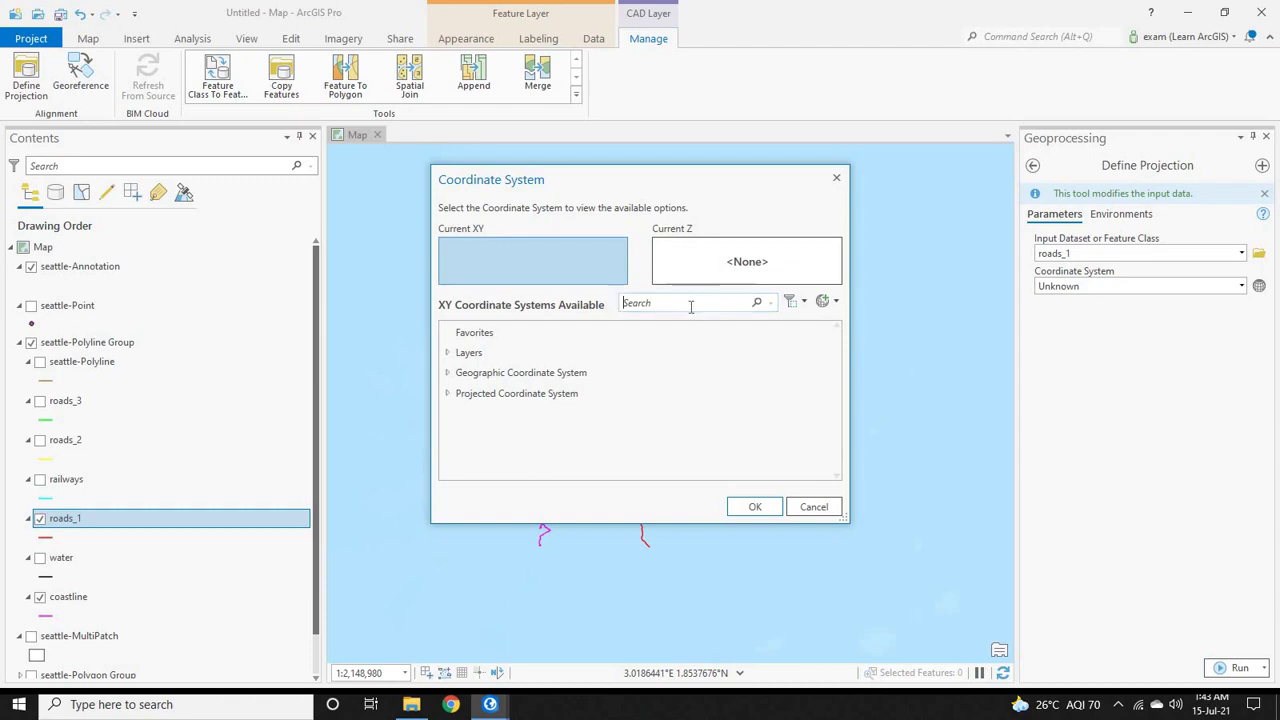
pyautogui.write('wgs 1984')
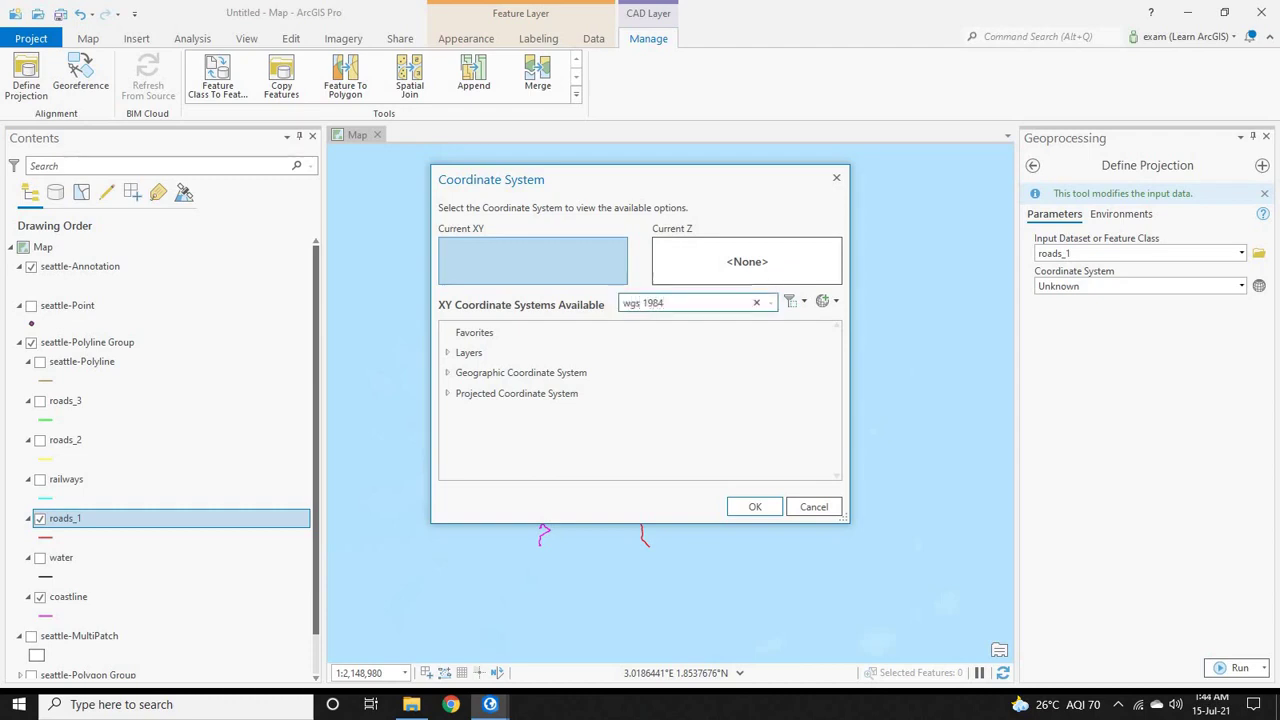
pyautogui.click(447, 396)
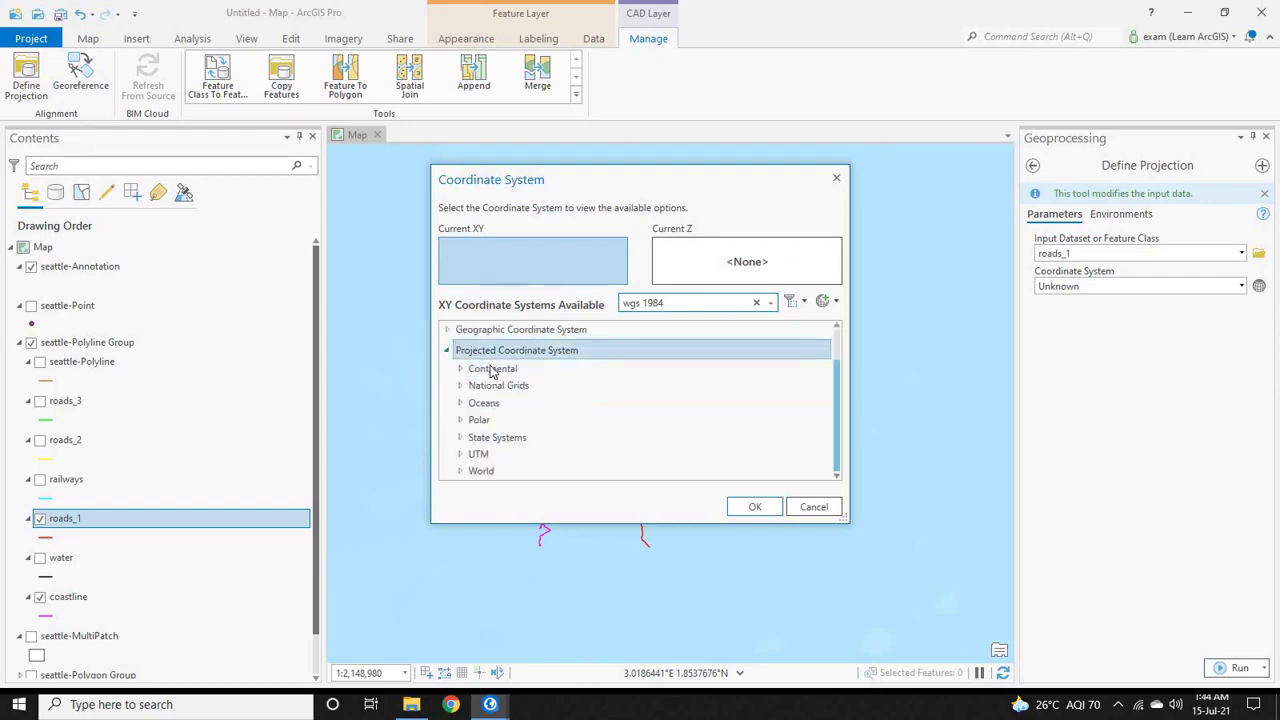
pyautogui.click(462, 473)
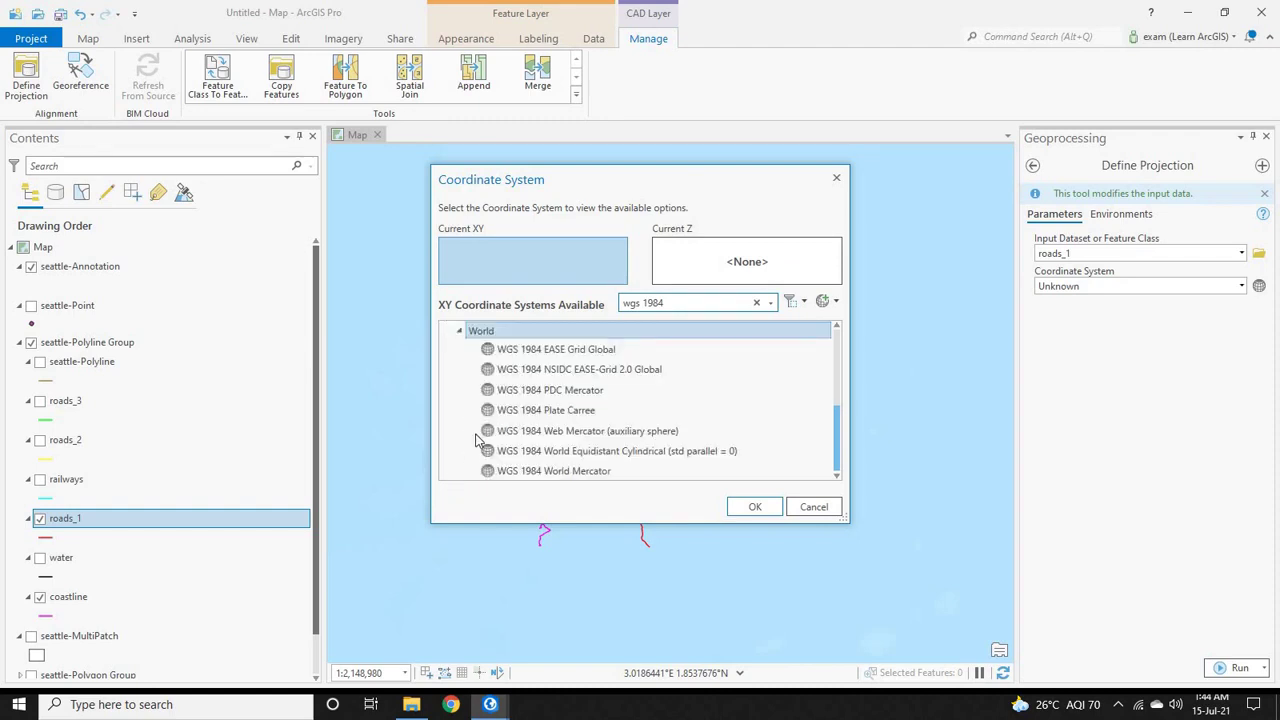
pyautogui.click(555, 431)
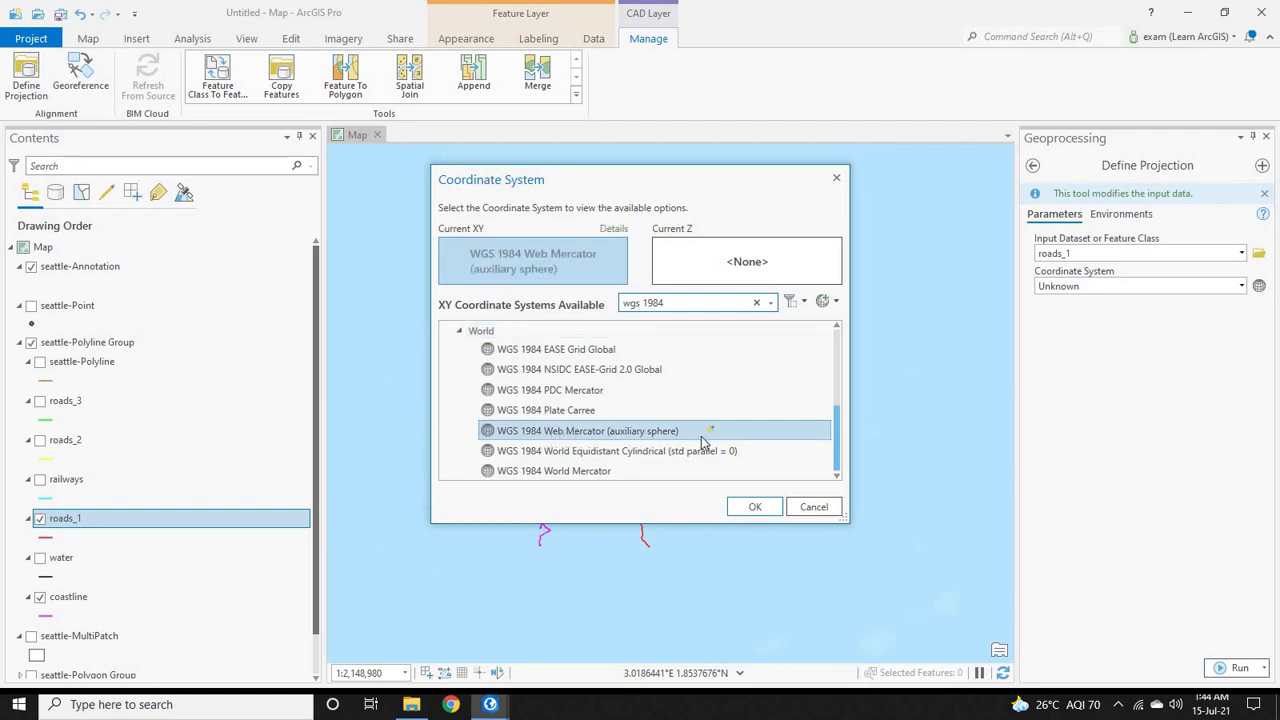
pyautogui.click(755, 508)
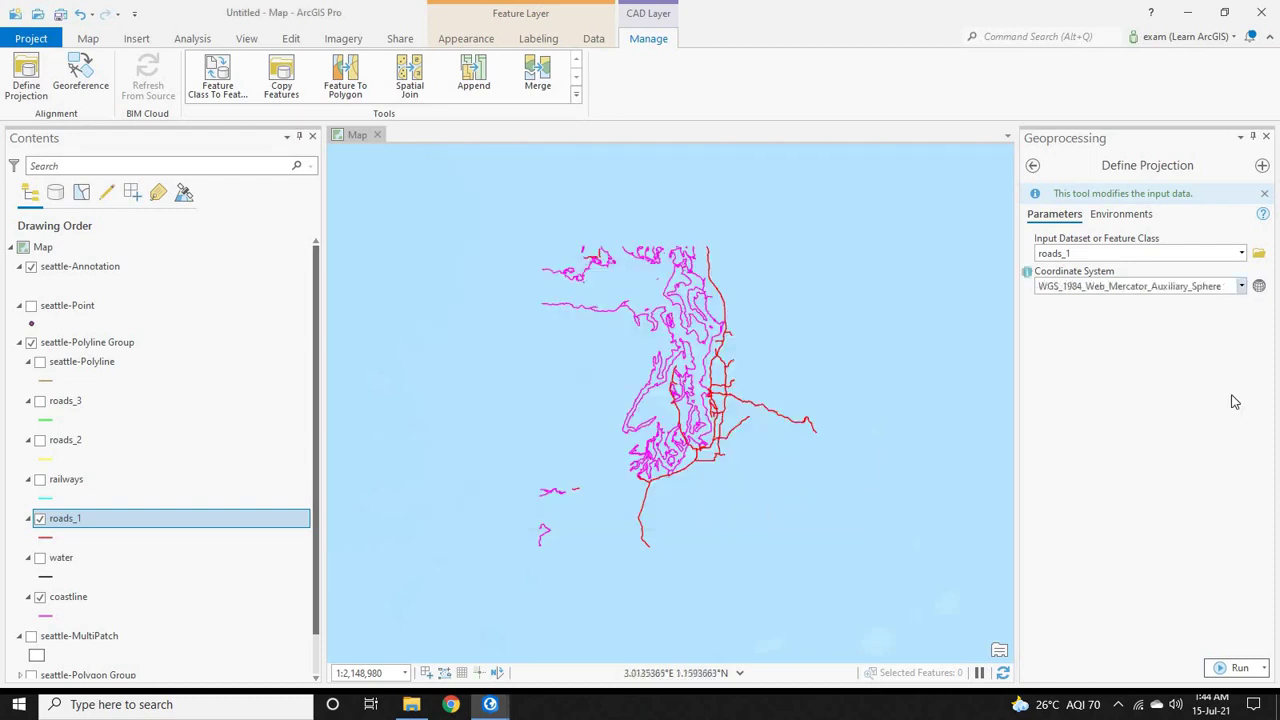
# Run Define Projection on roads_1, close Geoprocessing, and zoom in on the lines.
pyautogui.click(1238, 668)
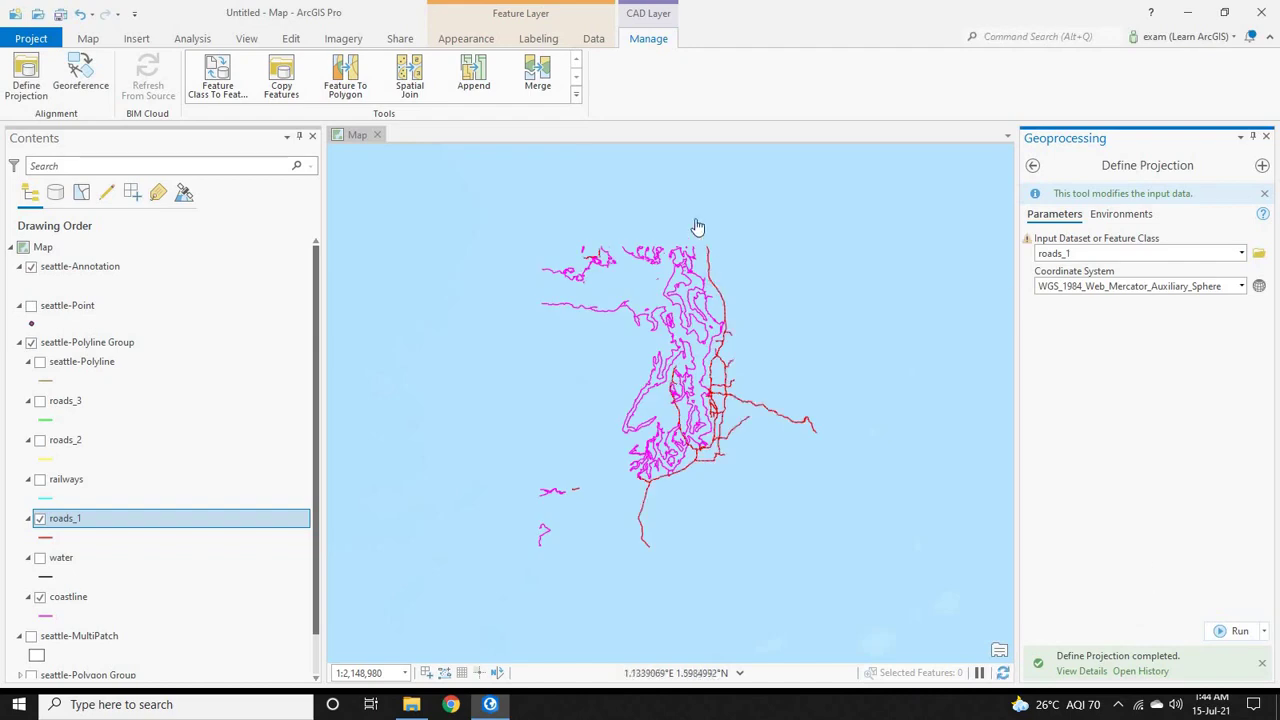
pyautogui.click(1265, 138)
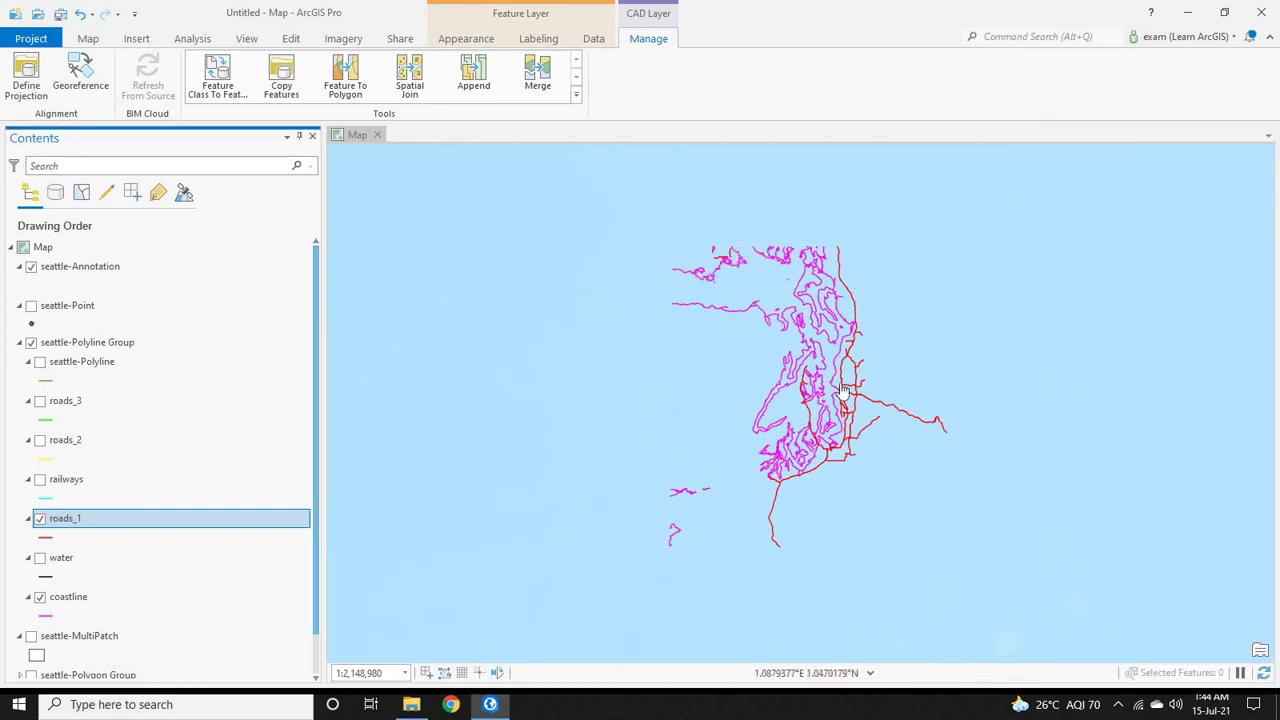
pyautogui.scroll(2, 843, 392)
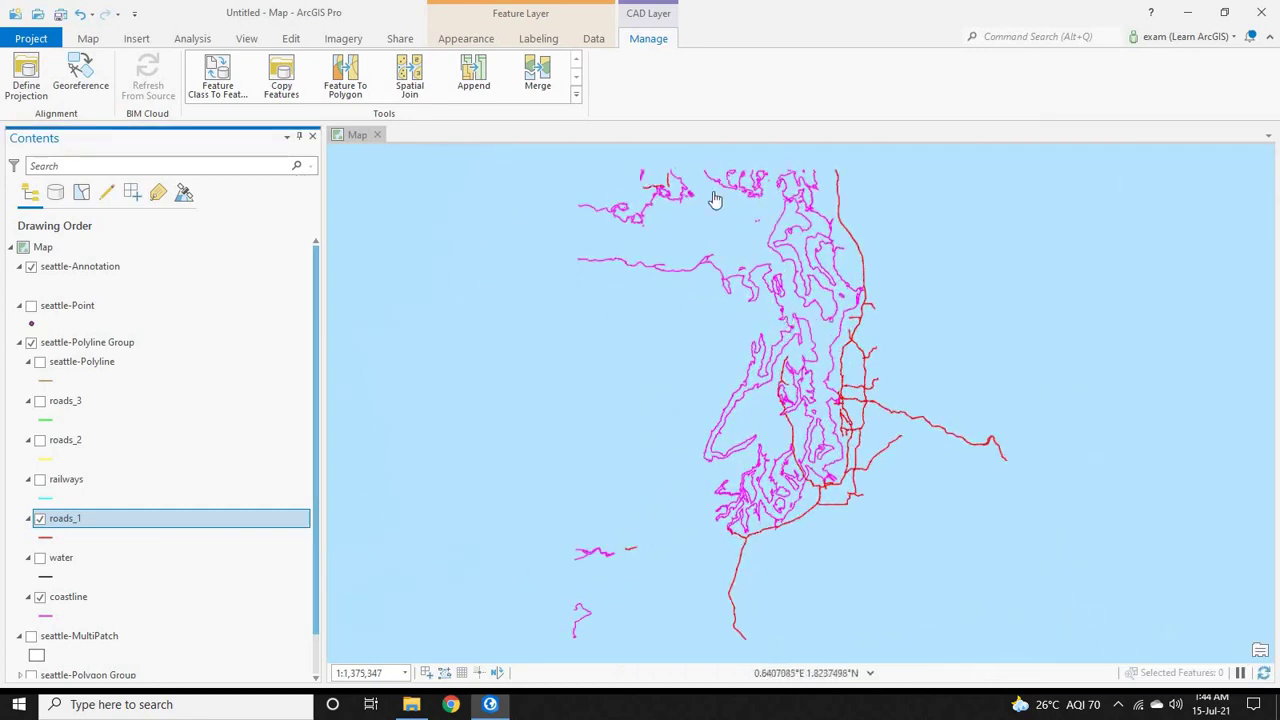
pyautogui.click(88, 39)
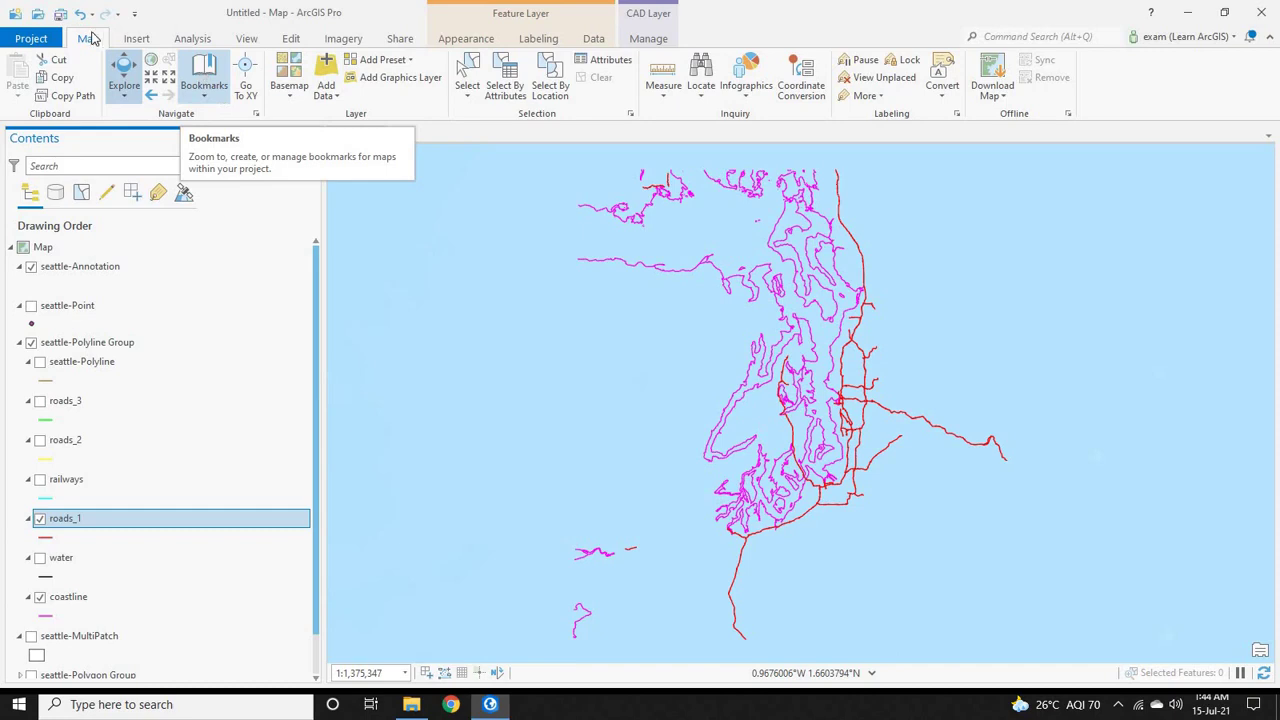
# Save the current CAD lines view as a new bookmark named CAD.
pyautogui.click(204, 88)
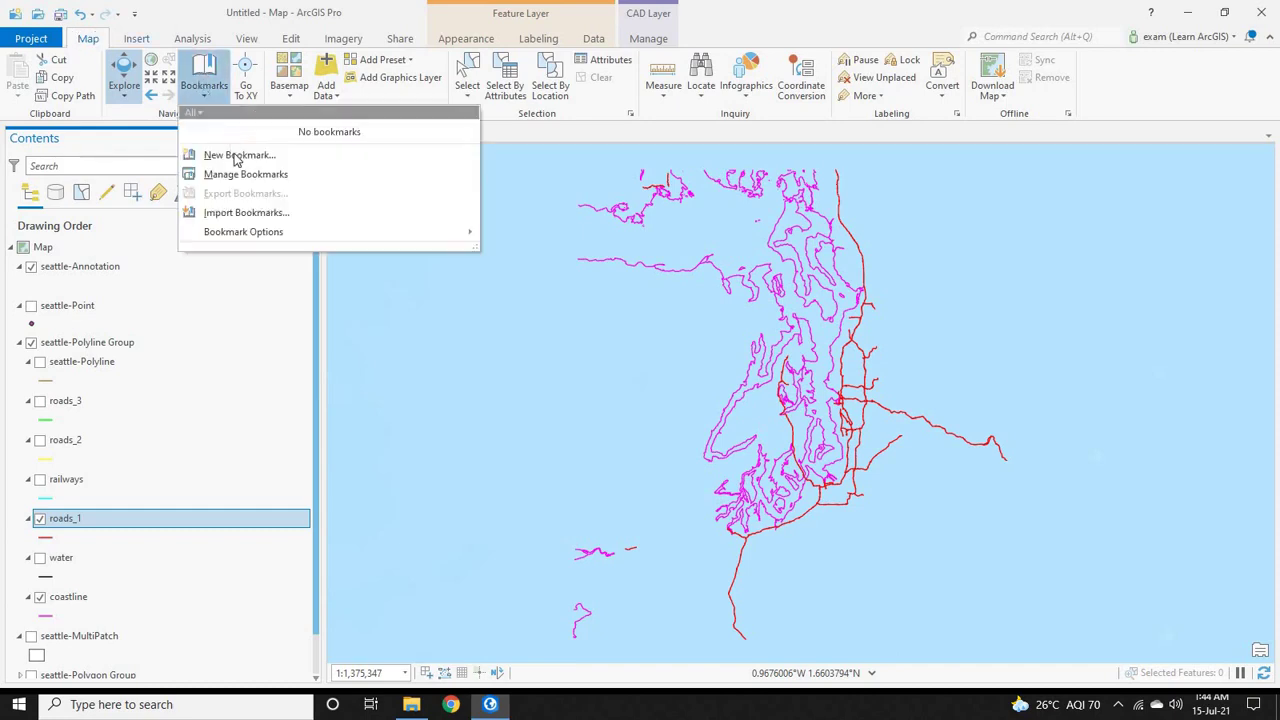
pyautogui.click(237, 156)
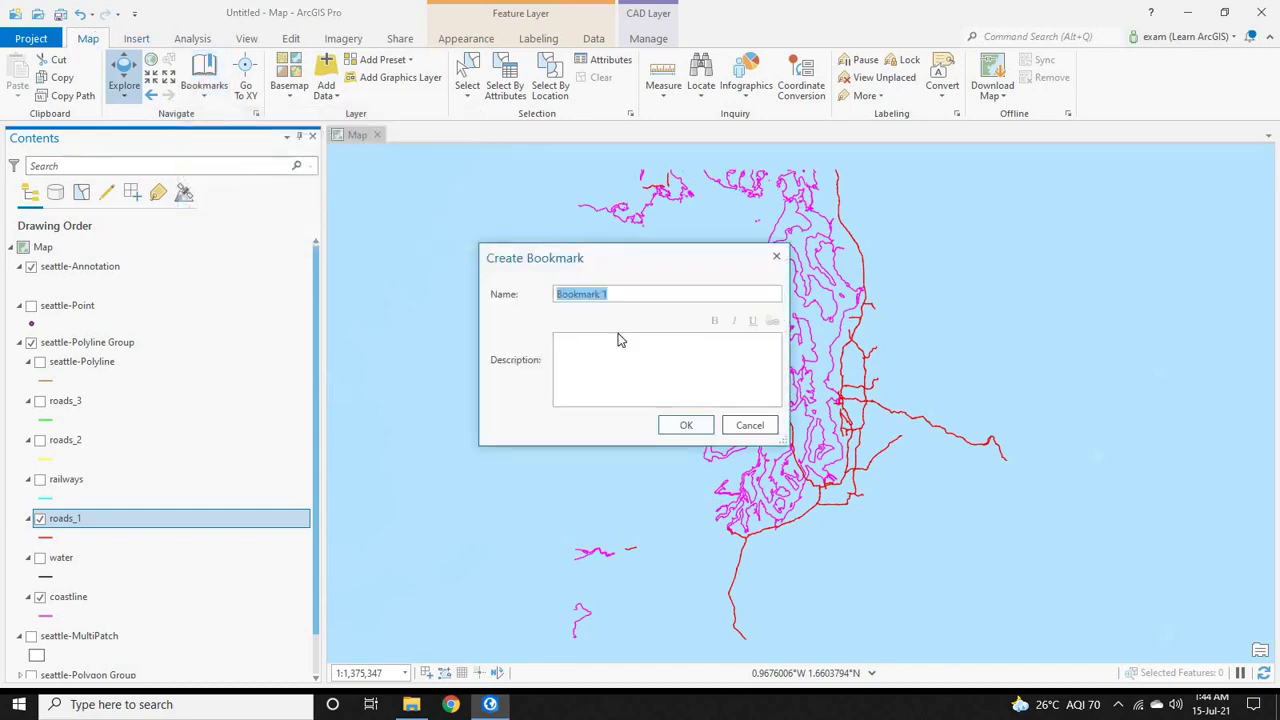
pyautogui.write('Sea')
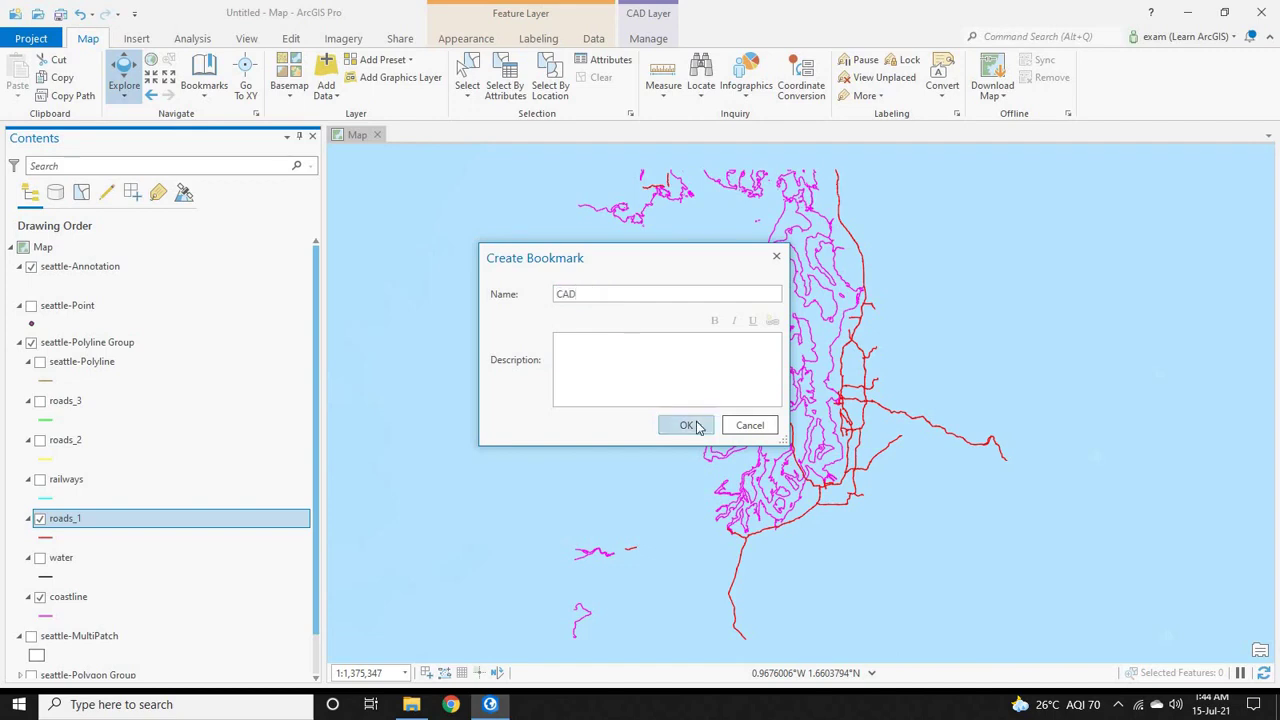
pyautogui.click(690, 426)
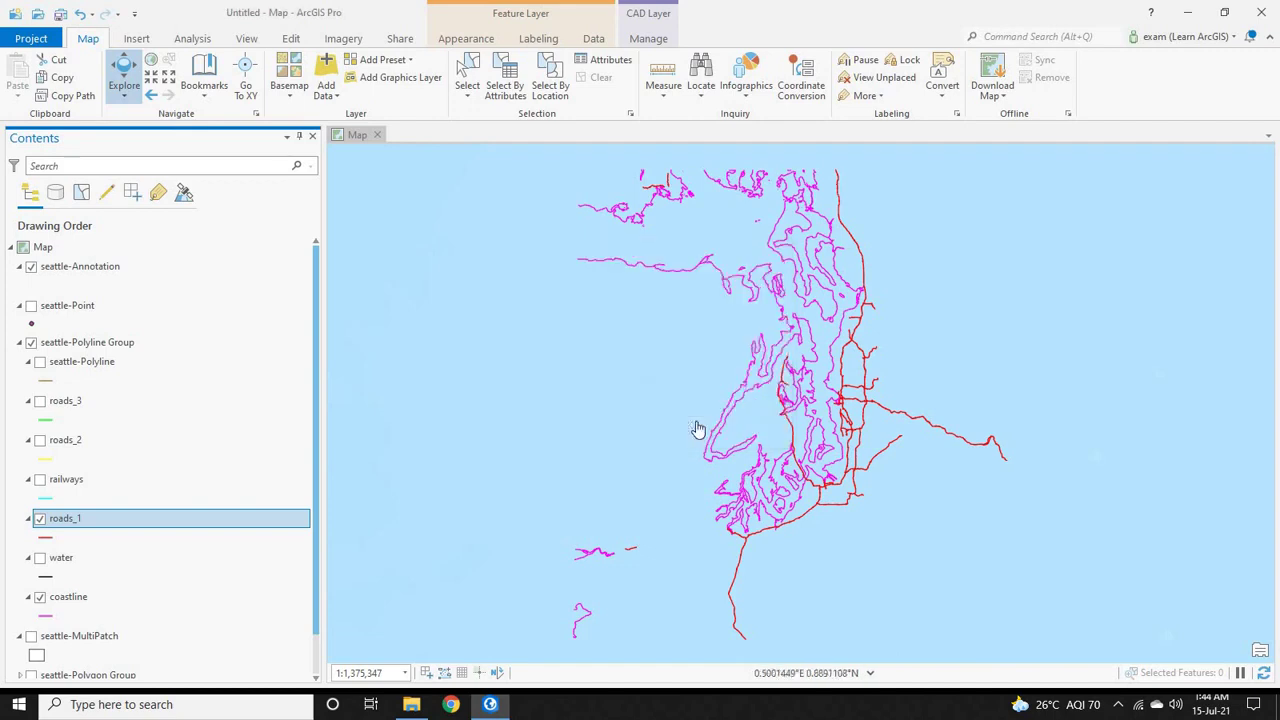
# Start a Locate search for Seattle.
pyautogui.click(699, 68)
pyautogui.click(1106, 190)
pyautogui.write('seattle')
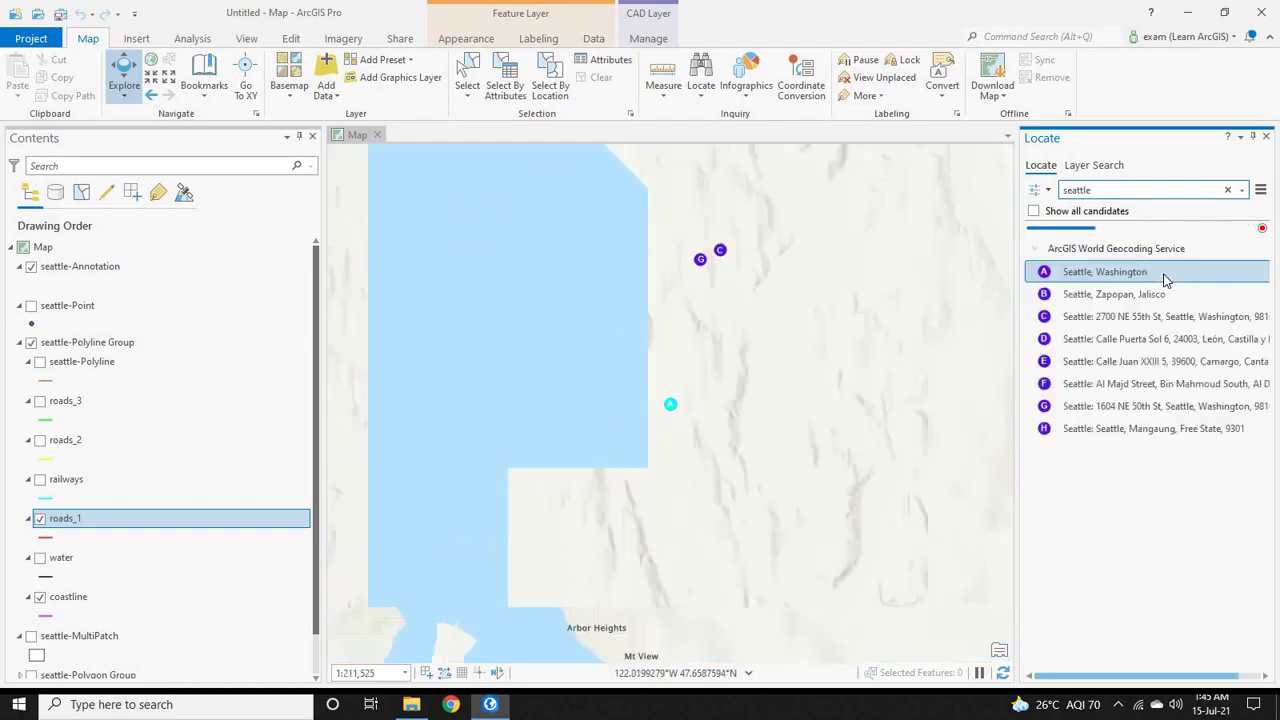
# Zoom in on Seattle, Washington and save that view as the bookmark 'Seattle'.
pyautogui.click(1266, 137)
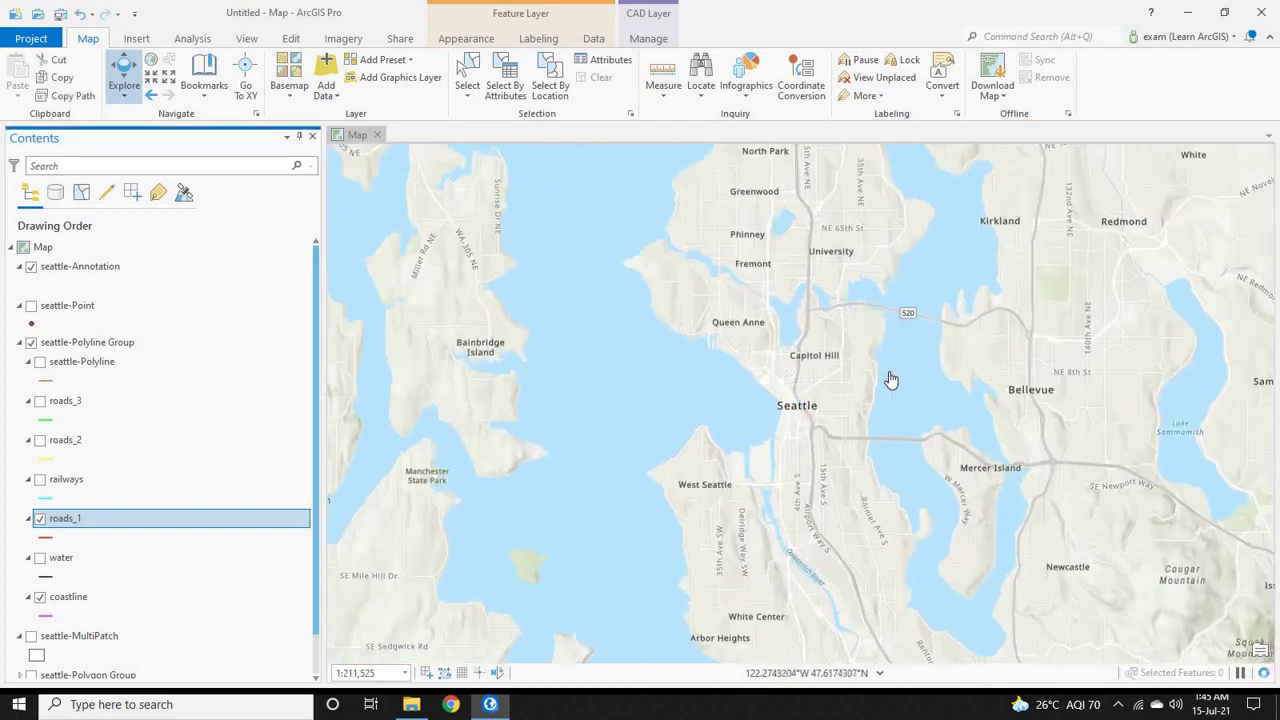
pyautogui.scroll(4, 900, 340)
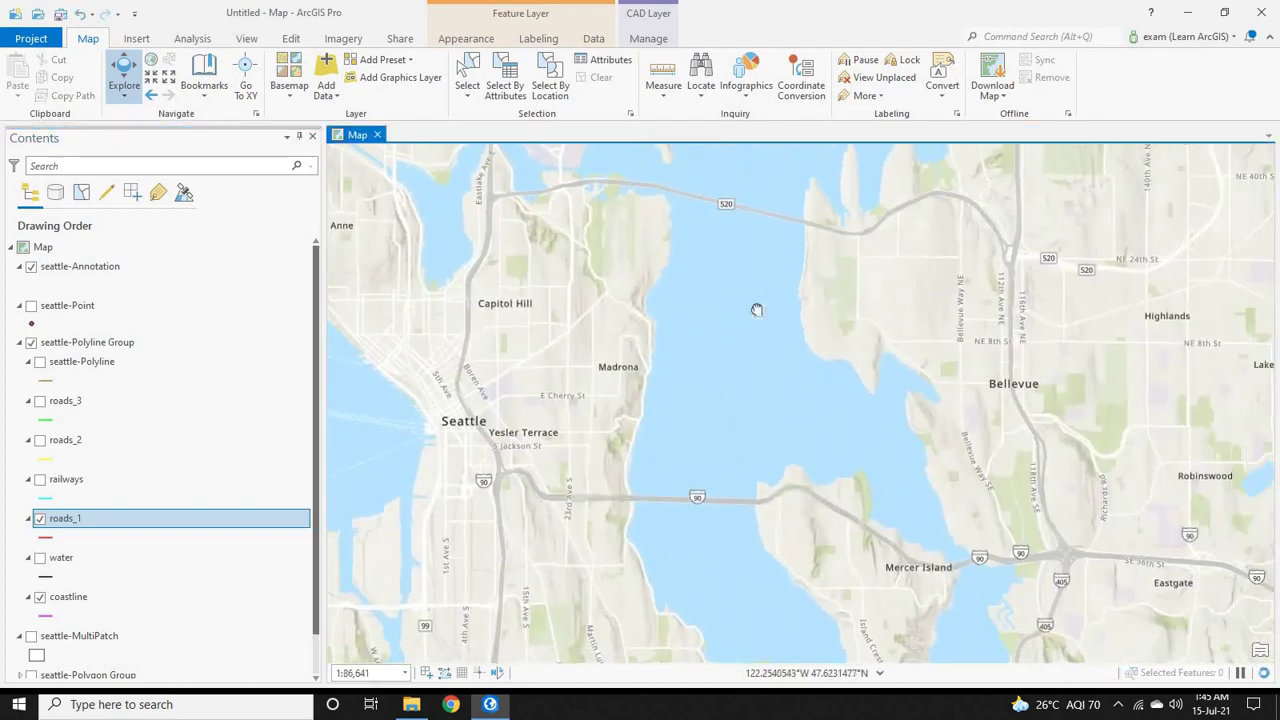
pyautogui.click(204, 78)
pyautogui.click(231, 211)
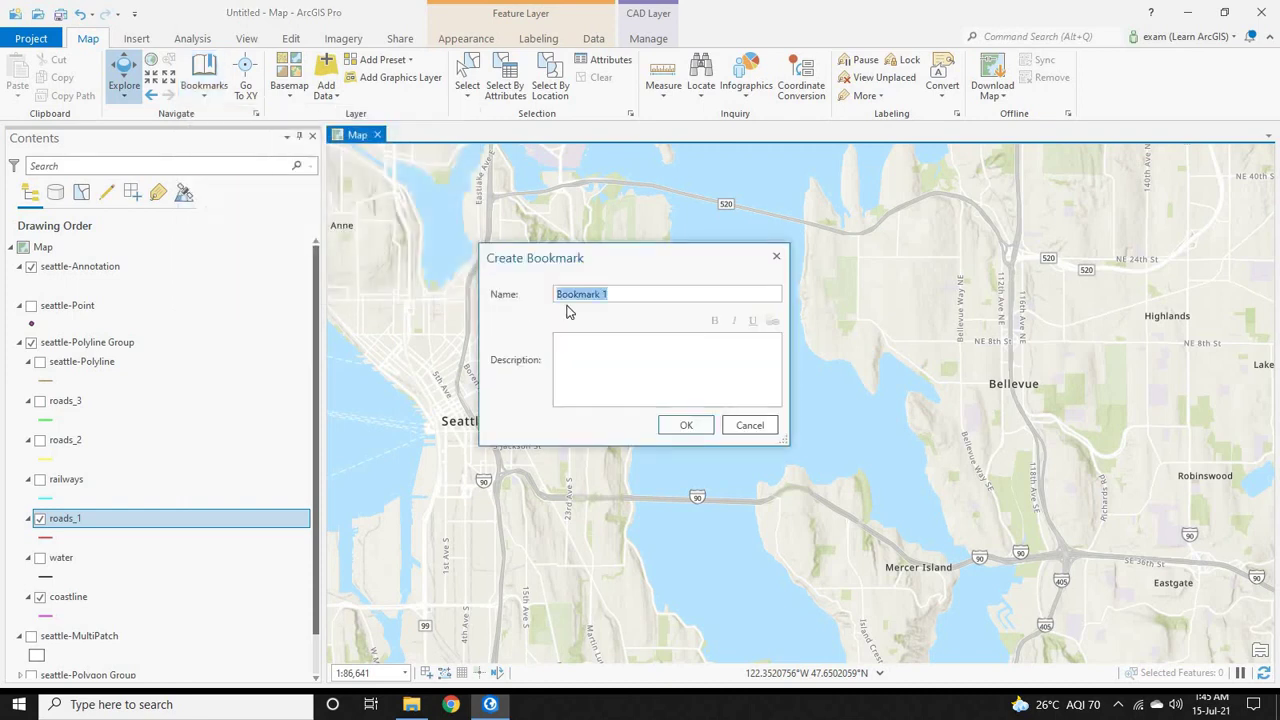
pyautogui.write('Seattle')
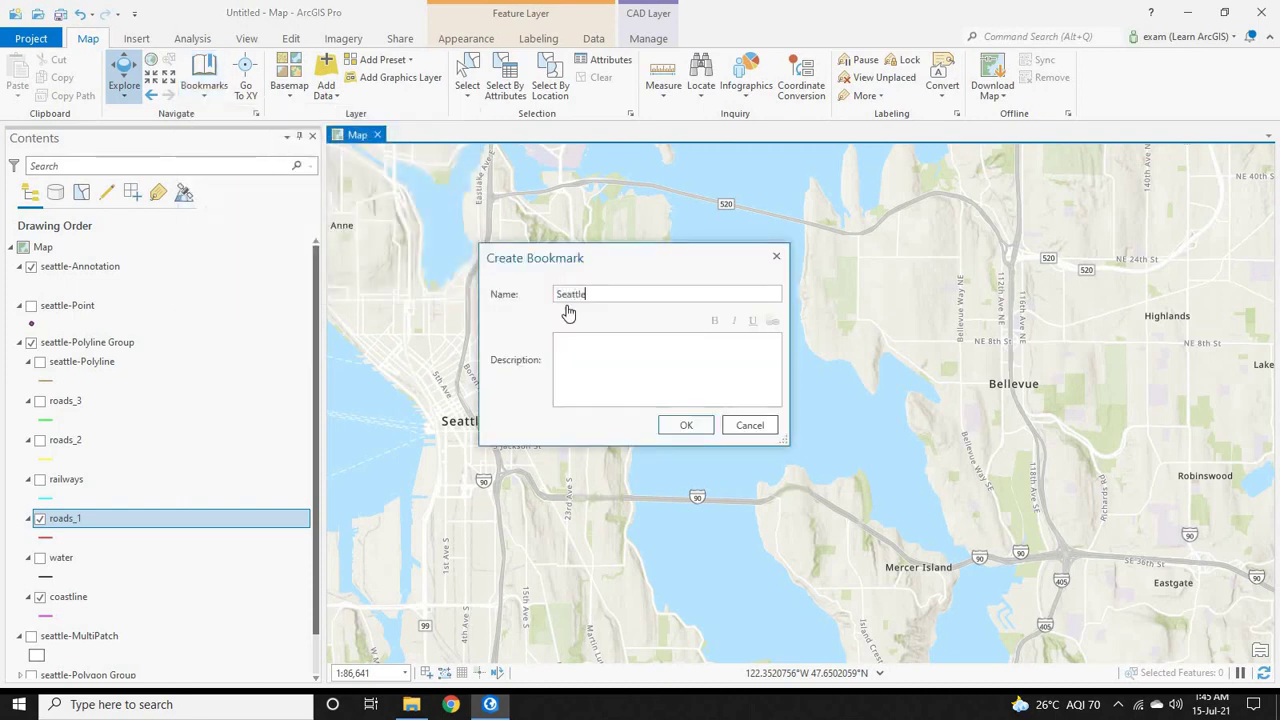
pyautogui.press('Return')
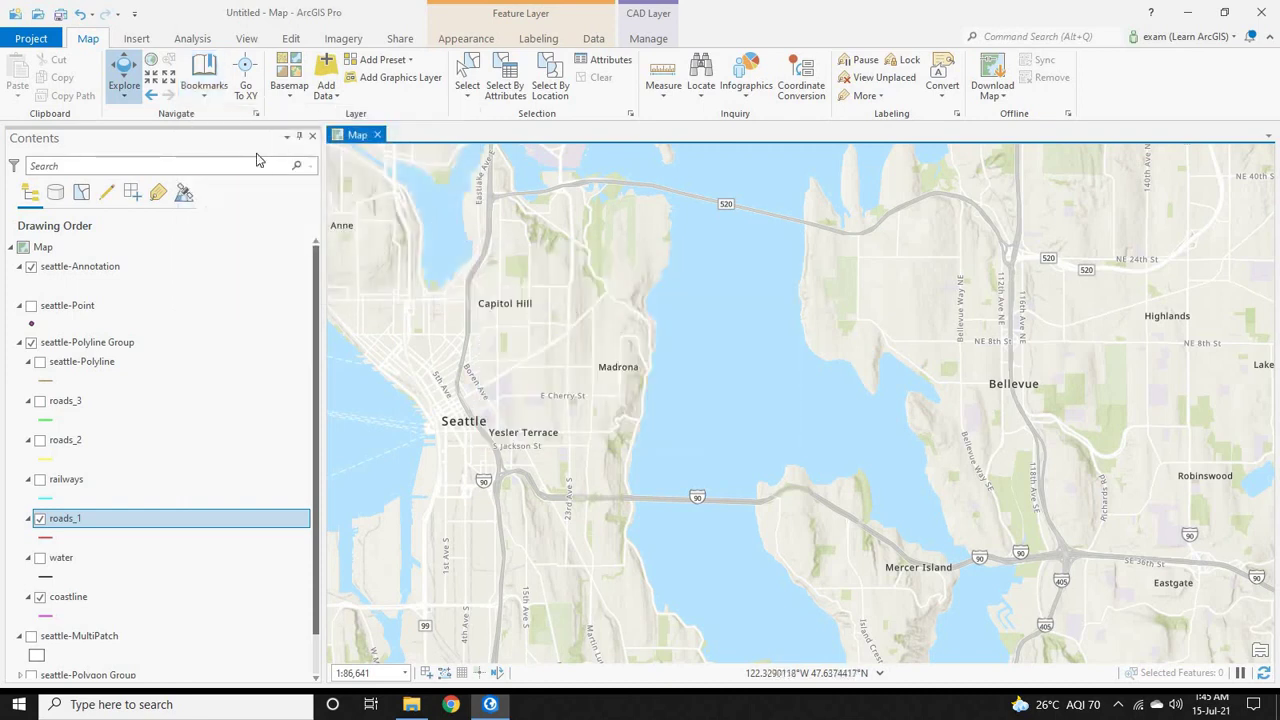
pyautogui.click(204, 78)
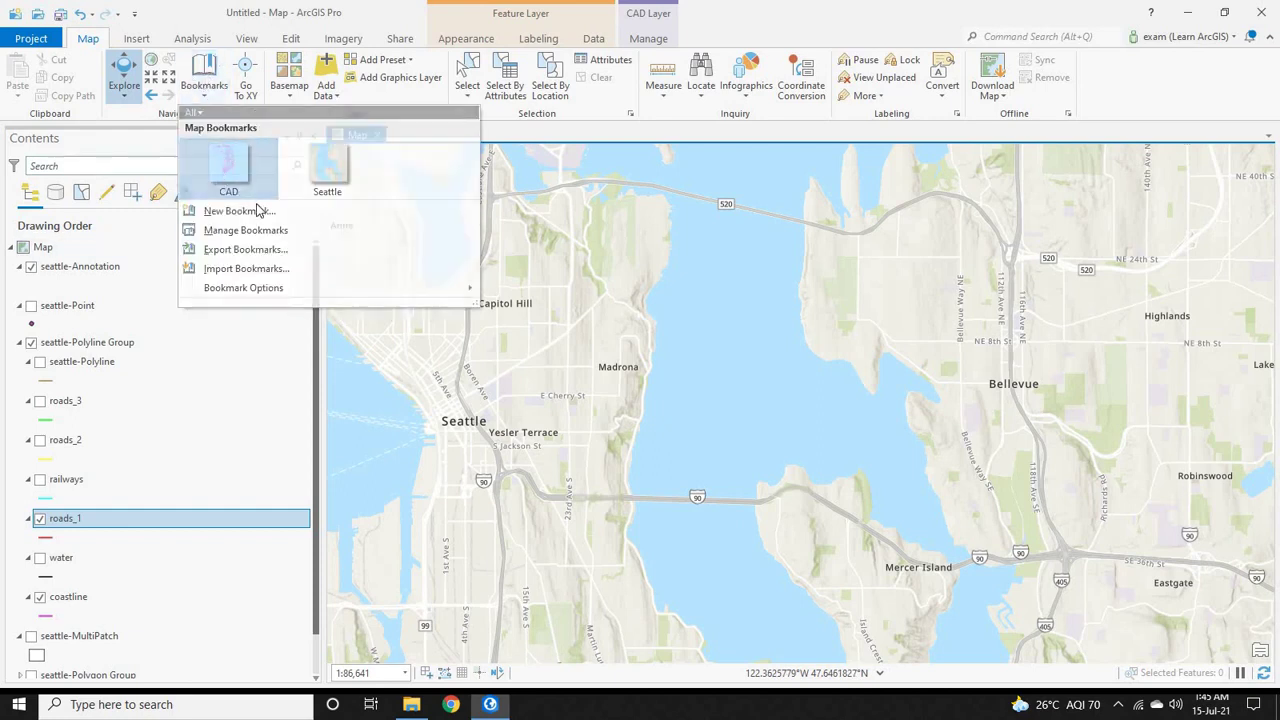
# Return to the CAD bookmark, start Georeference on roads_1, and zoom in on a road junction.
pyautogui.click(228, 165)
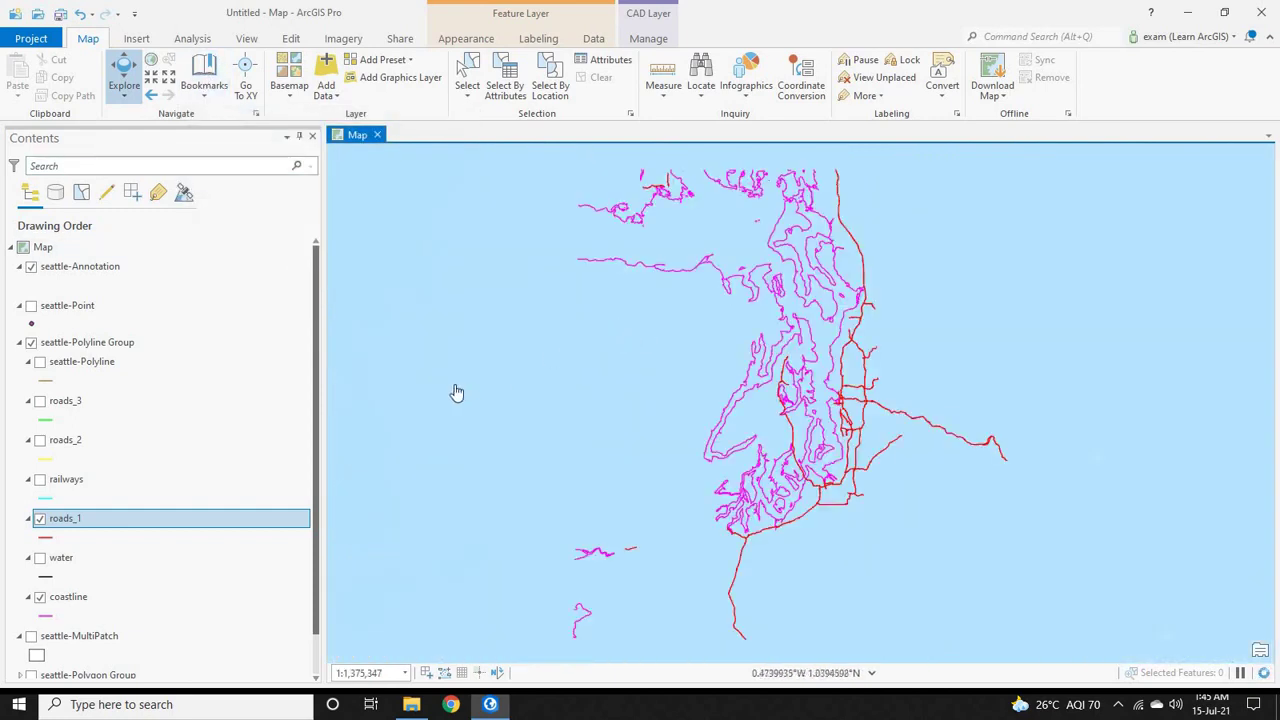
pyautogui.click(652, 39)
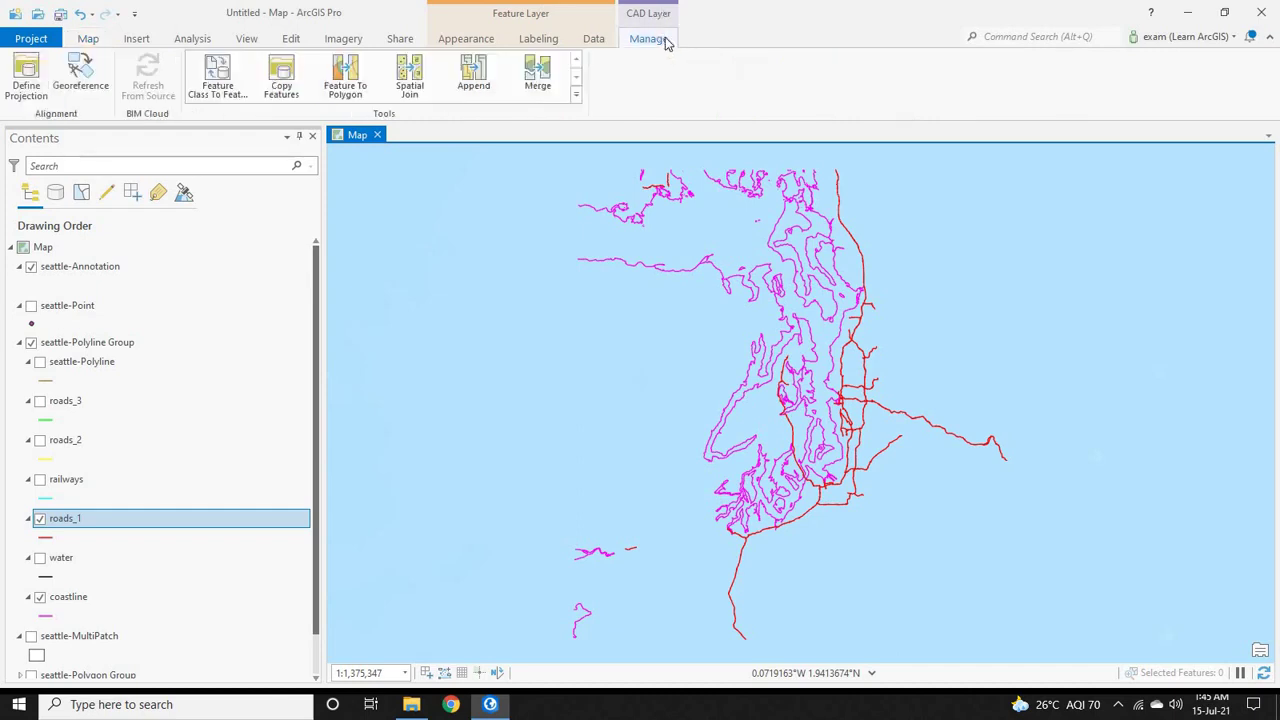
pyautogui.click(82, 70)
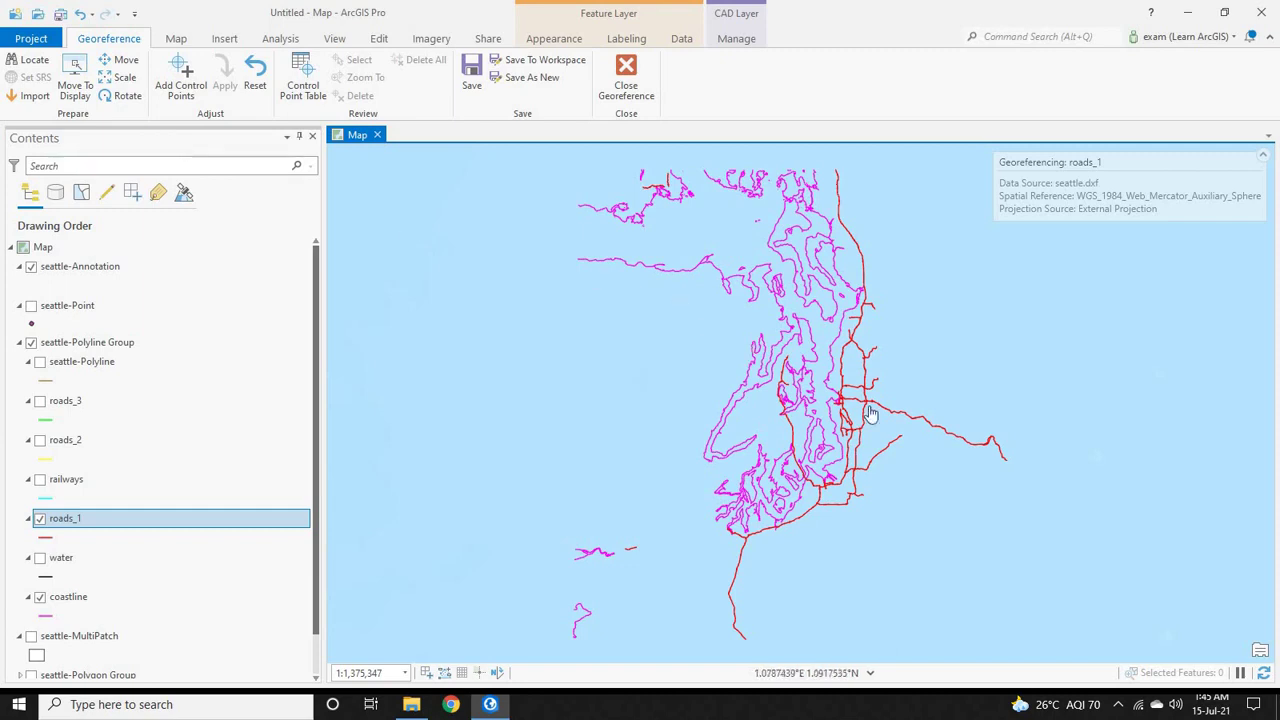
pyautogui.scroll(3, 868, 395)
pyautogui.scroll(3, 855, 353)
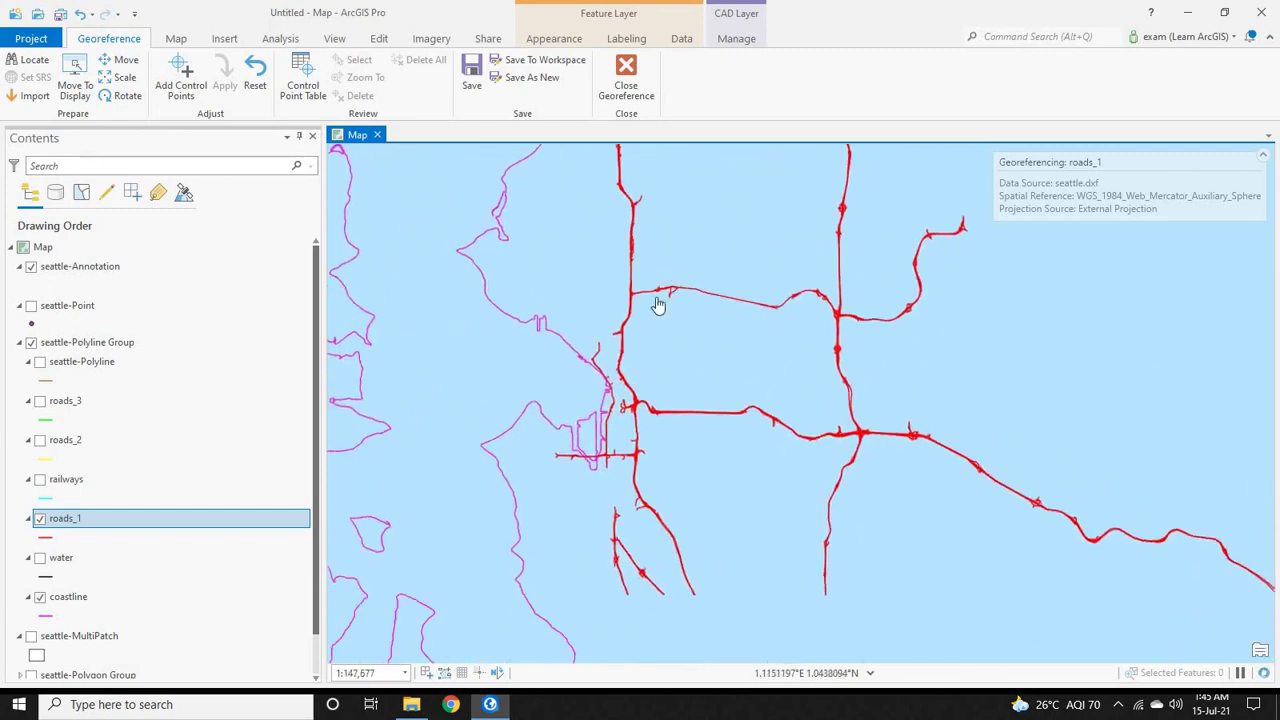
pyautogui.scroll(2, 596, 285)
pyautogui.scroll(3, 597, 286)
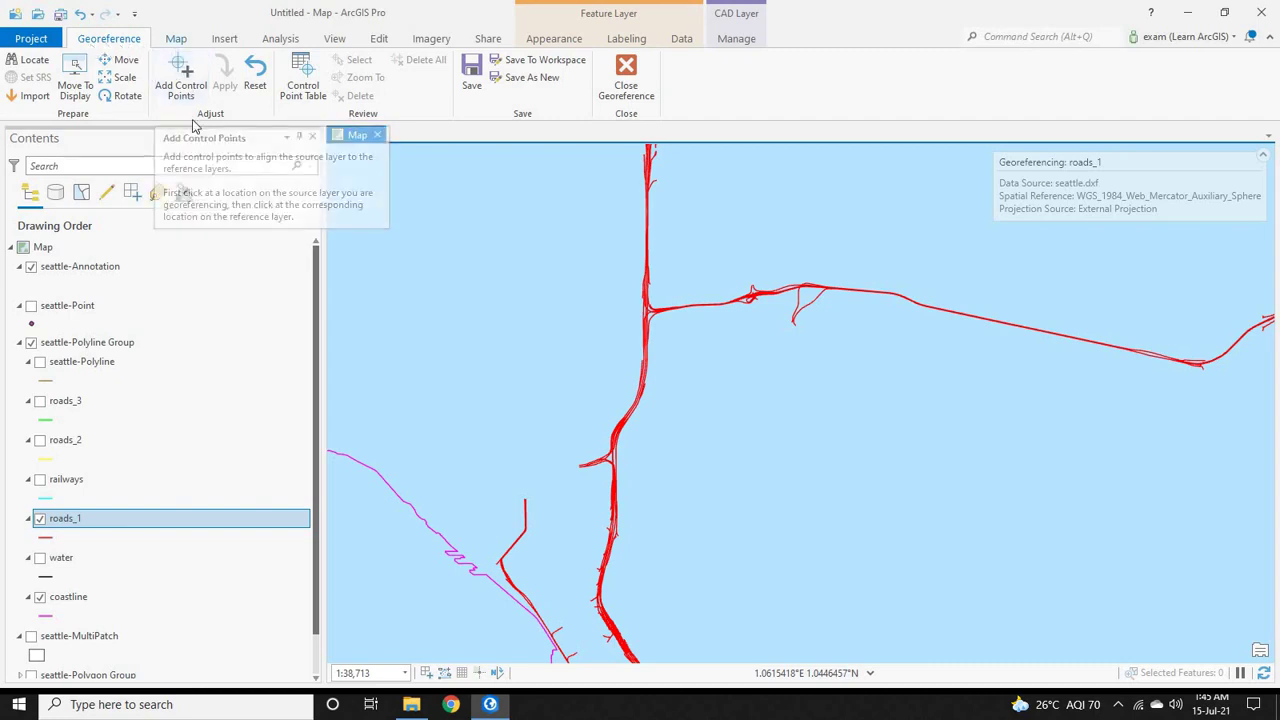
# Add a control point from a roads_1 junction to the I-5/SR 520 interchange, using the Seattle bookmark.
pyautogui.click(190, 84)
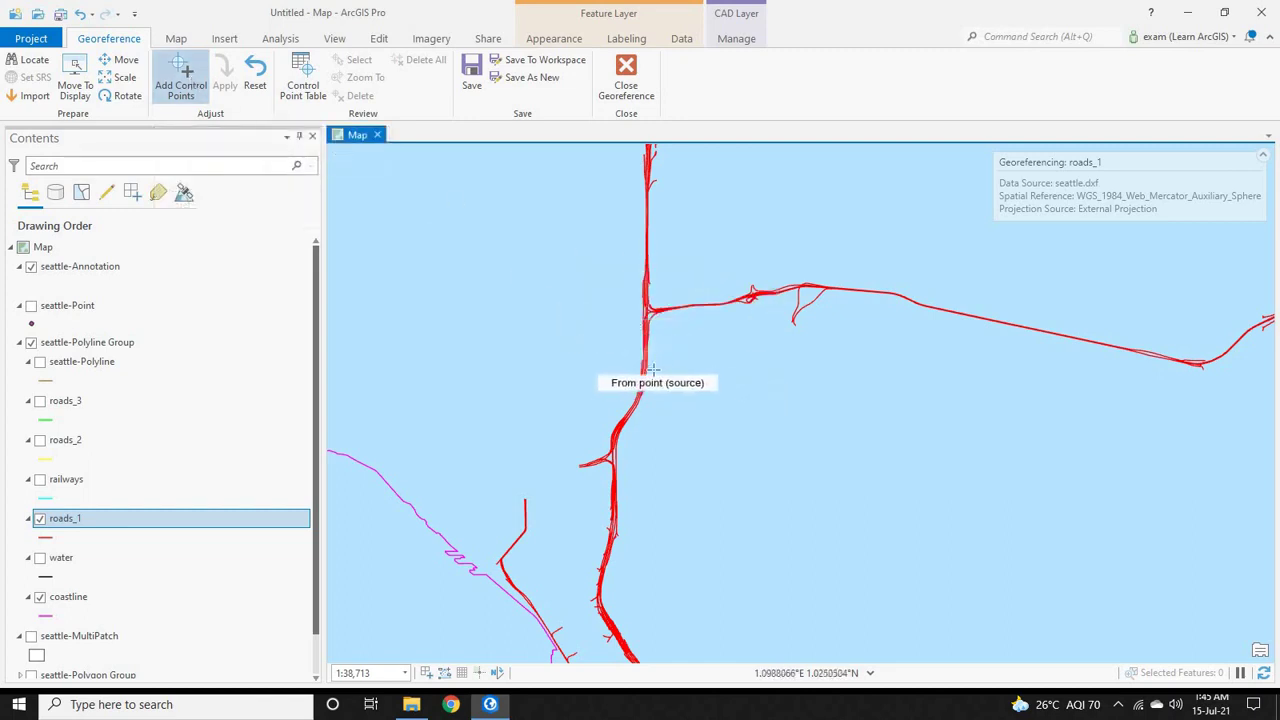
pyautogui.click(646, 311)
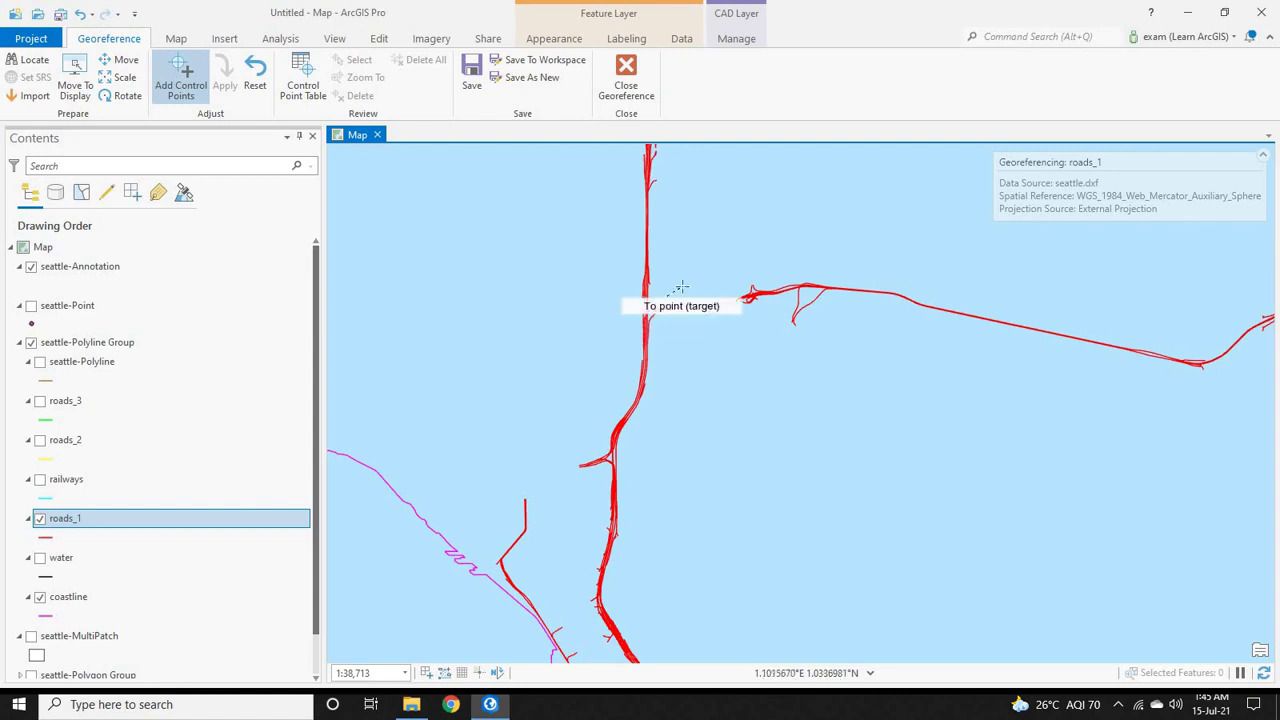
pyautogui.click(175, 39)
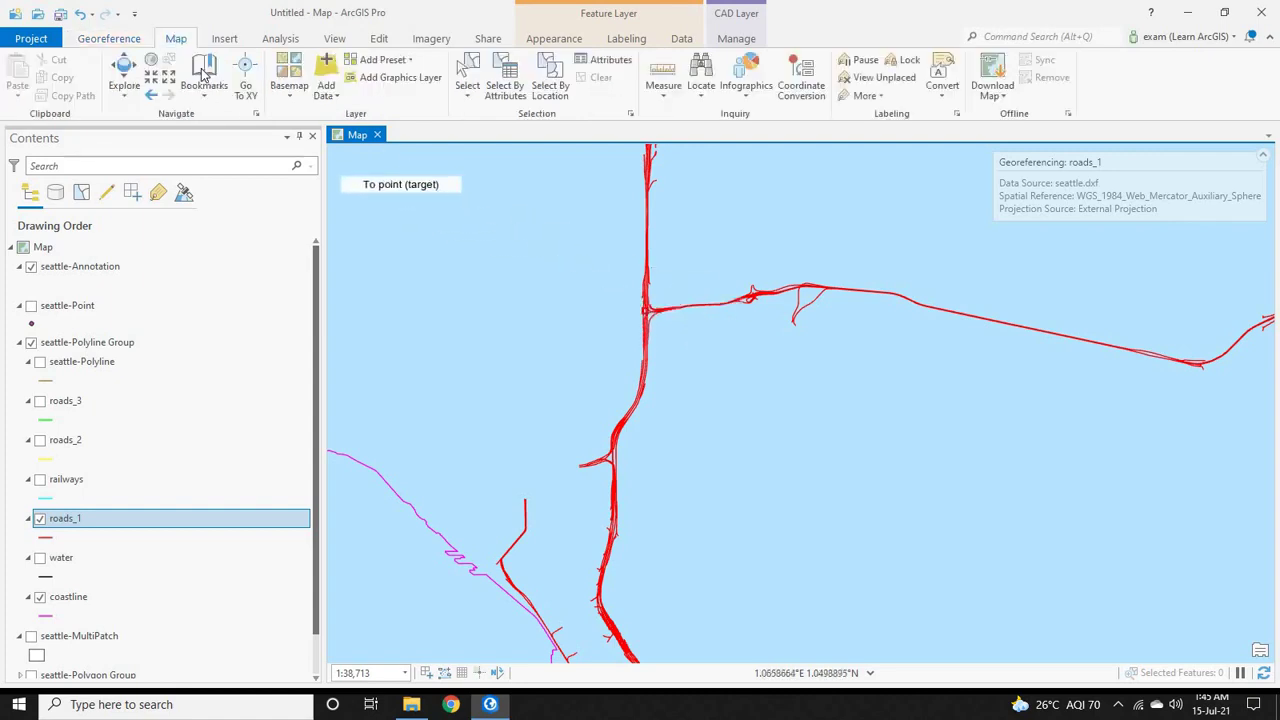
pyautogui.click(204, 78)
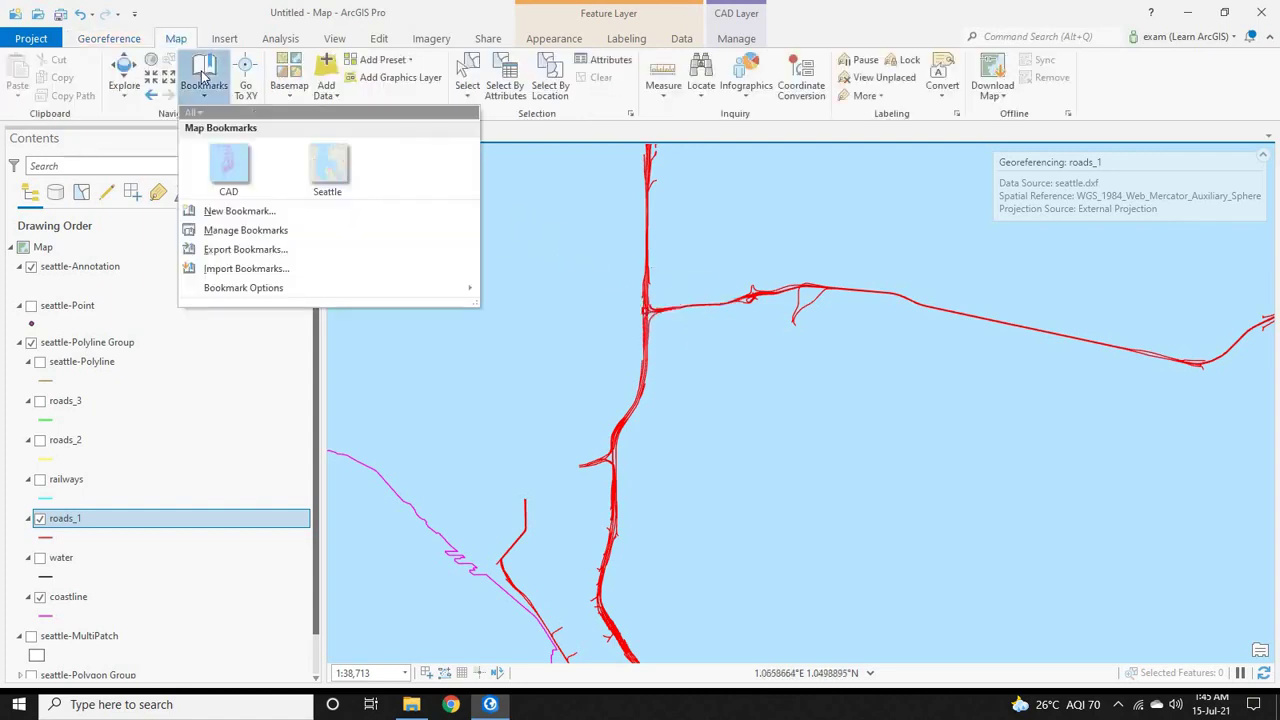
pyautogui.click(321, 171)
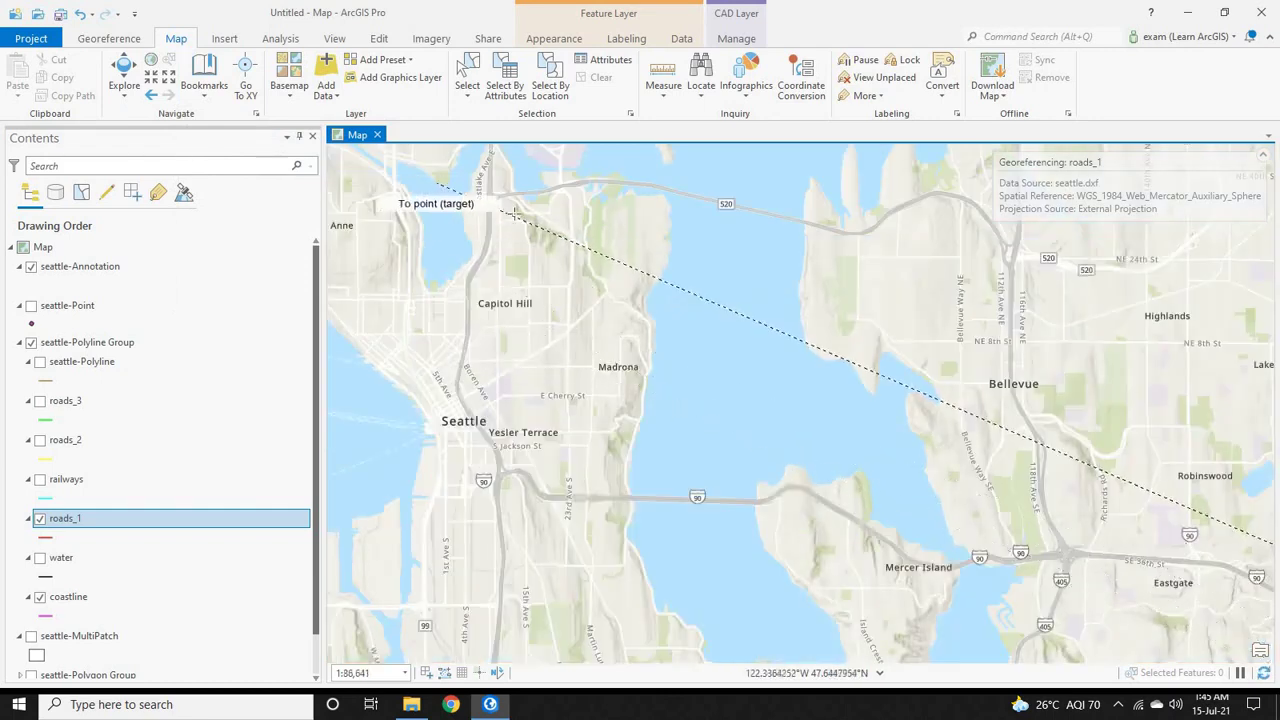
pyautogui.scroll(5, 515, 215)
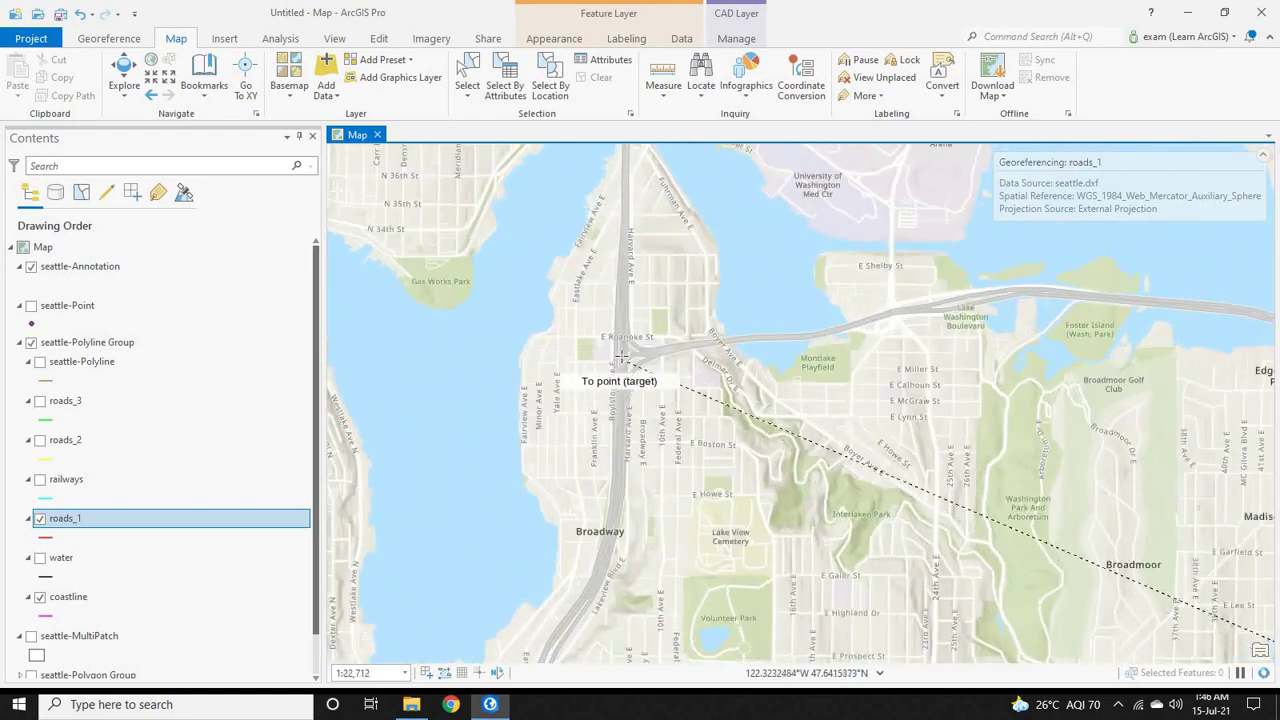
pyautogui.click(649, 434)
pyautogui.scroll(-3, 655, 440)
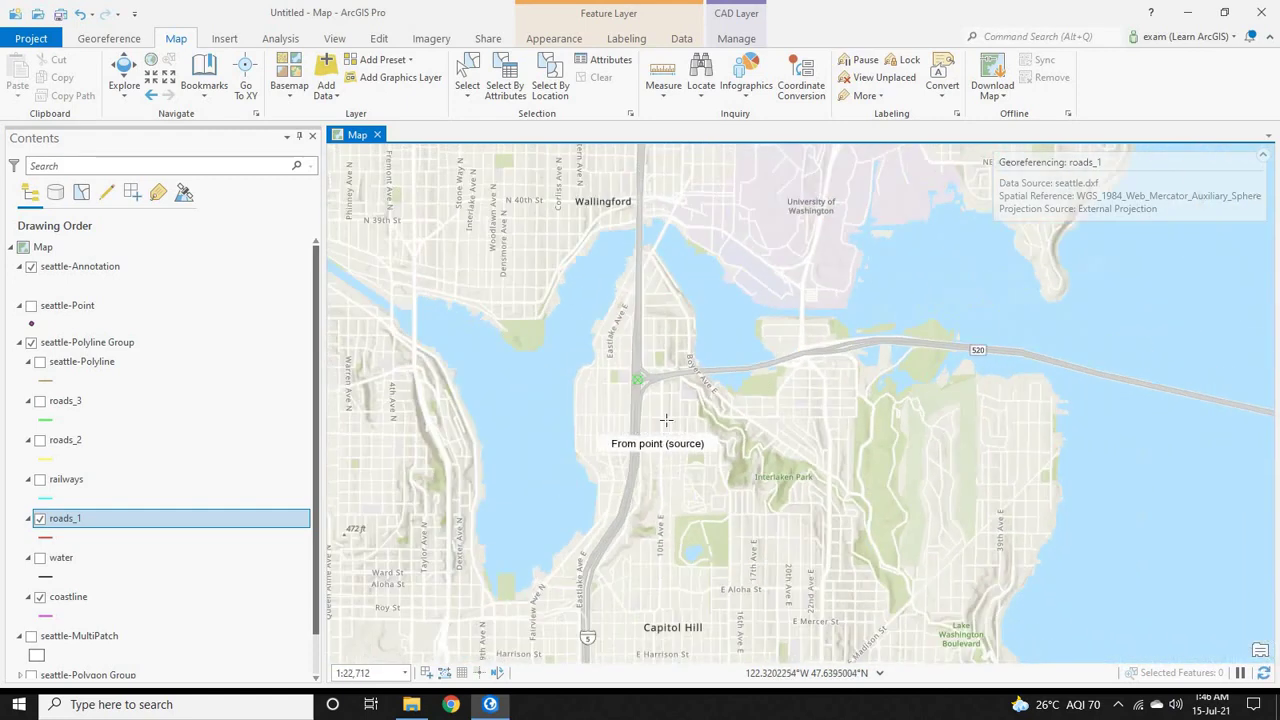
pyautogui.moveTo(813, 466); pyautogui.dragTo(702, 268)
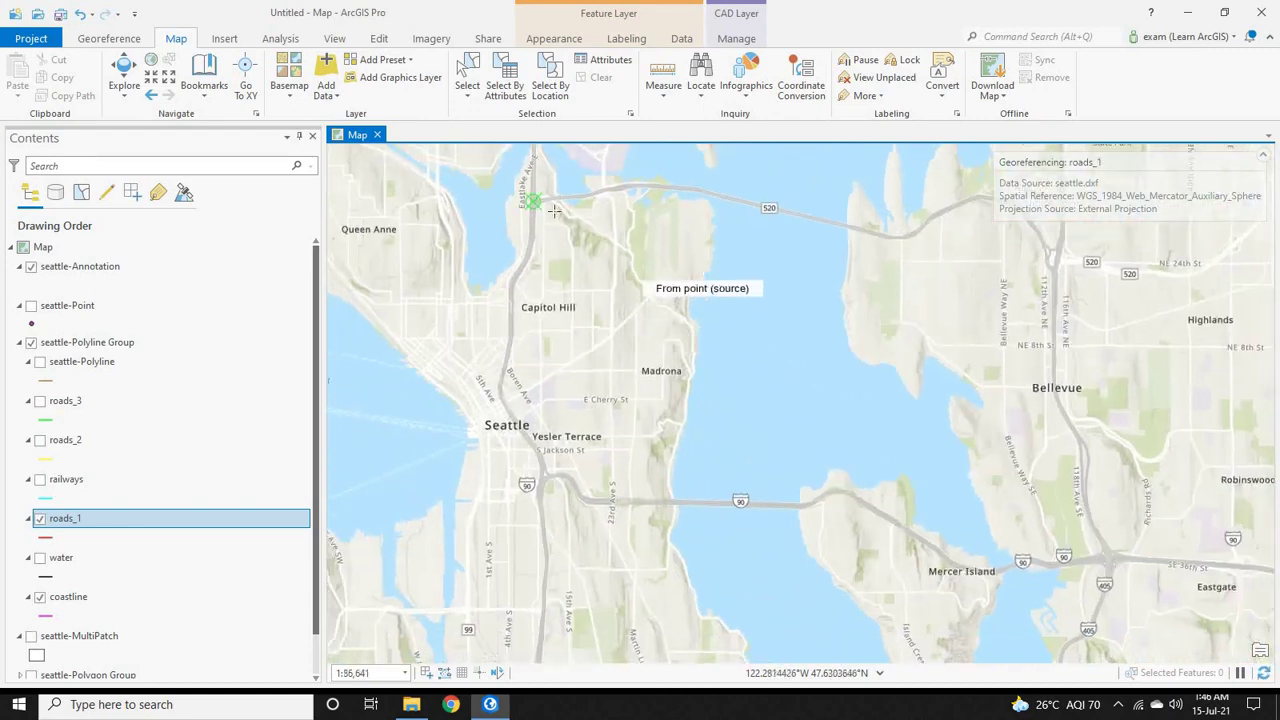
# From the CAD drawing bookmark, mark another roads_1 junction as the source point.
pyautogui.click(212, 80)
pyautogui.click(212, 165)
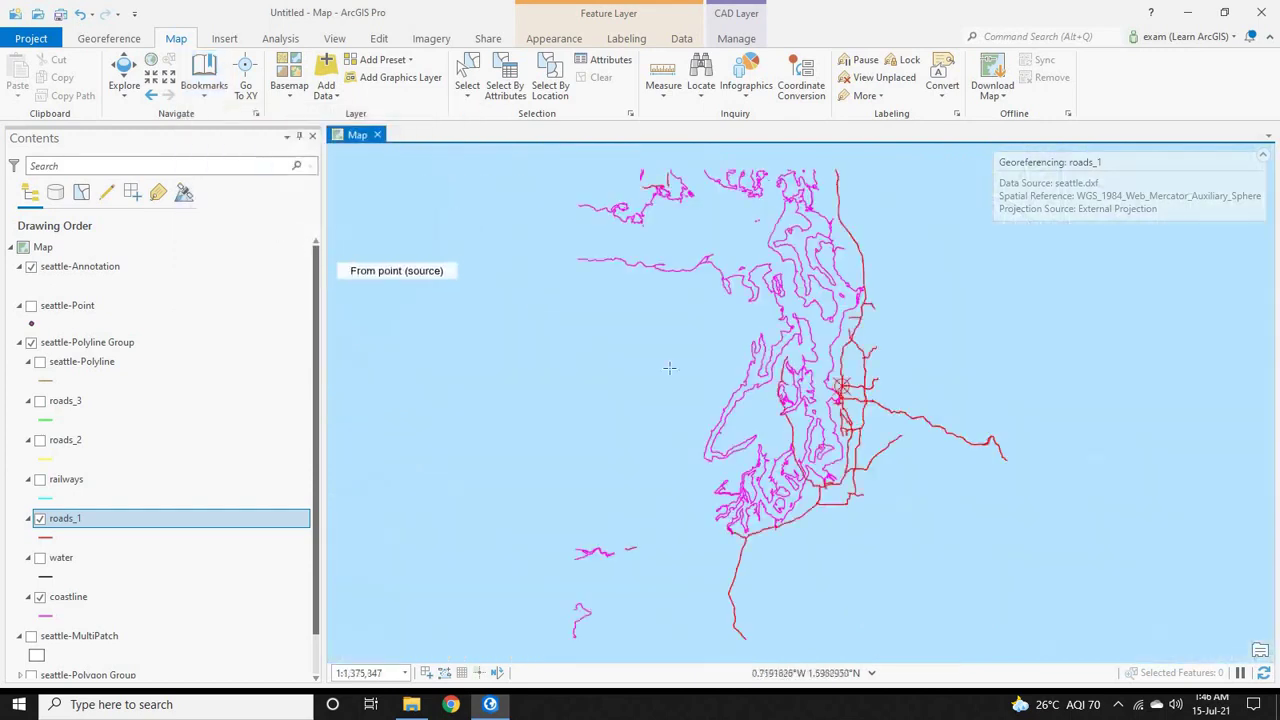
pyautogui.scroll(5, 812, 438)
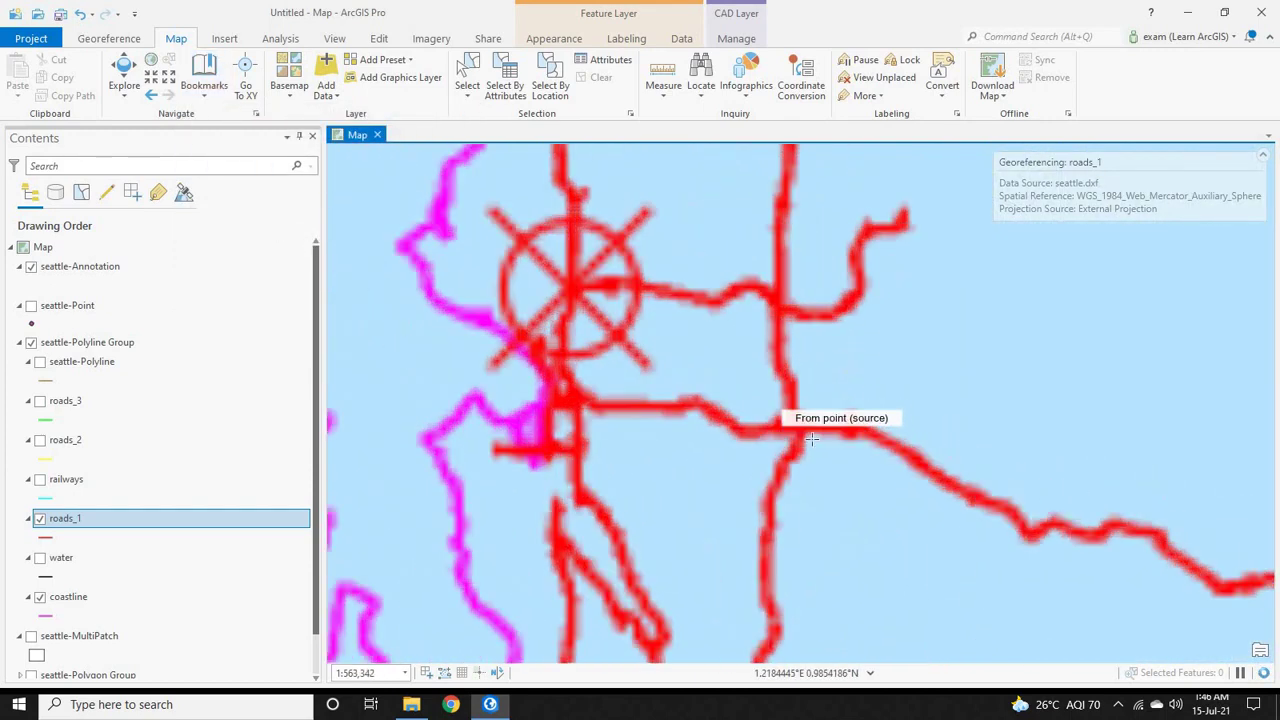
pyautogui.scroll(3, 812, 438)
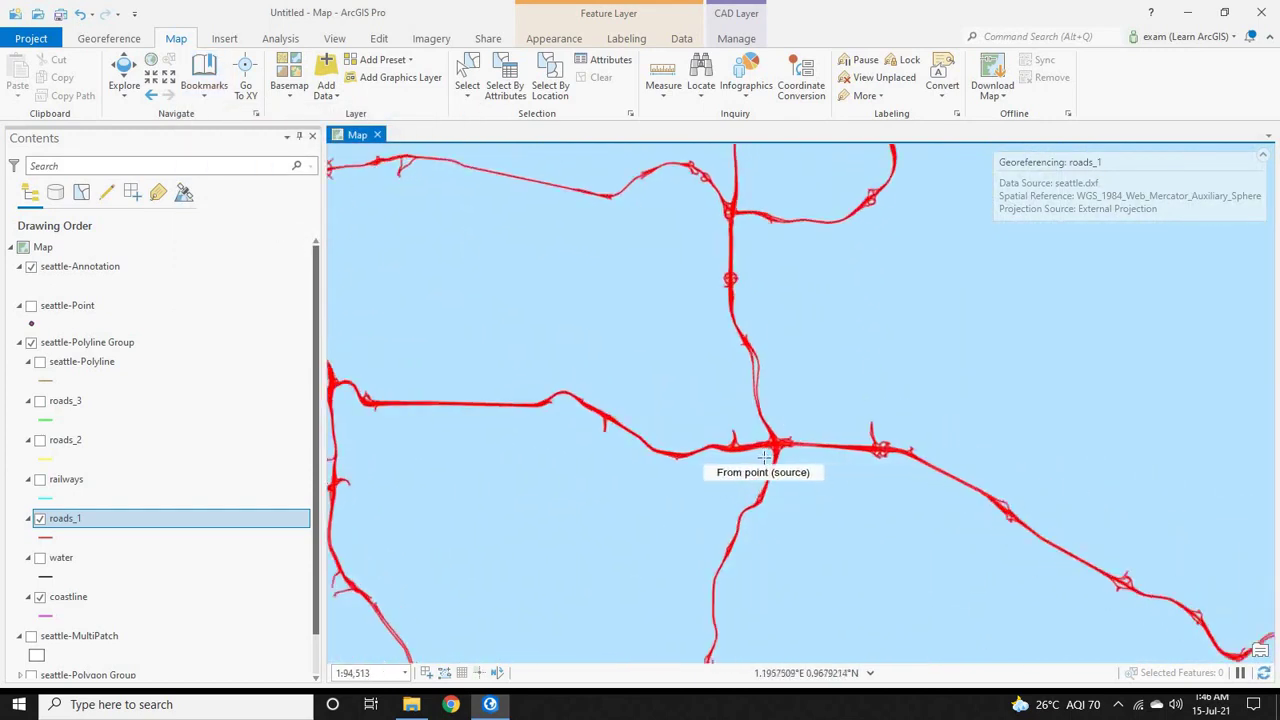
pyautogui.scroll(2, 763, 457)
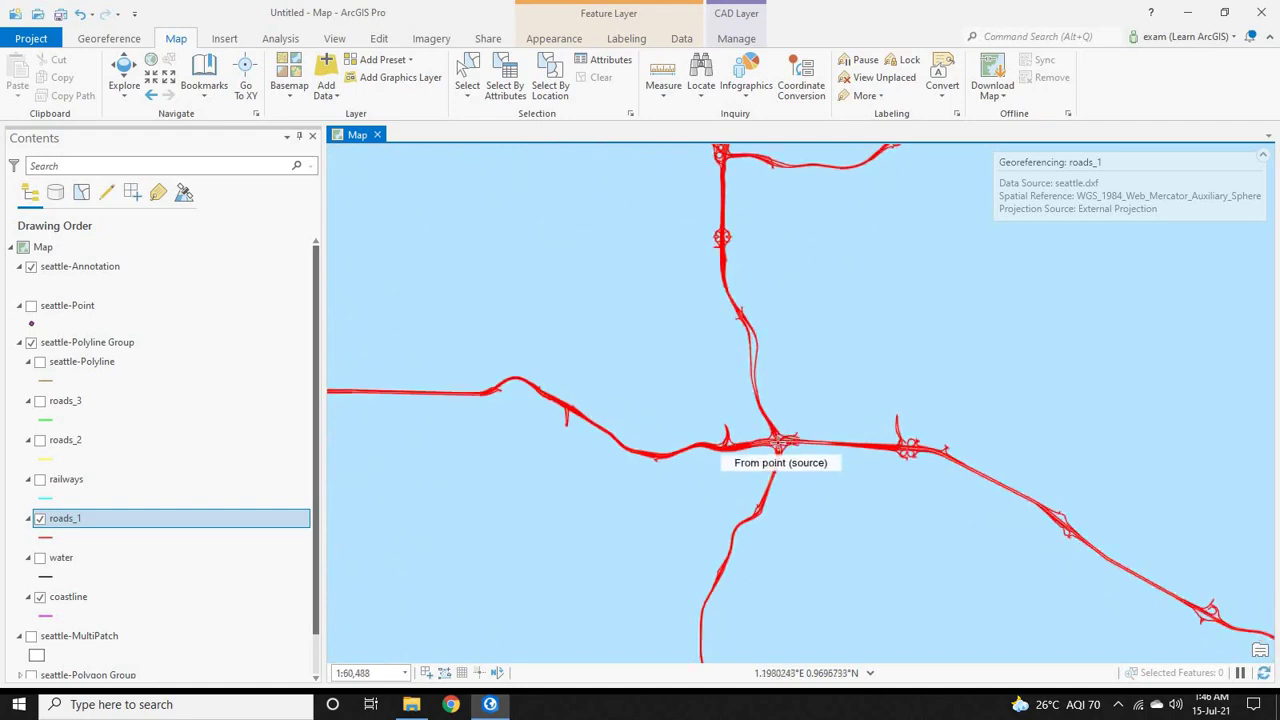
pyautogui.click(780, 442)
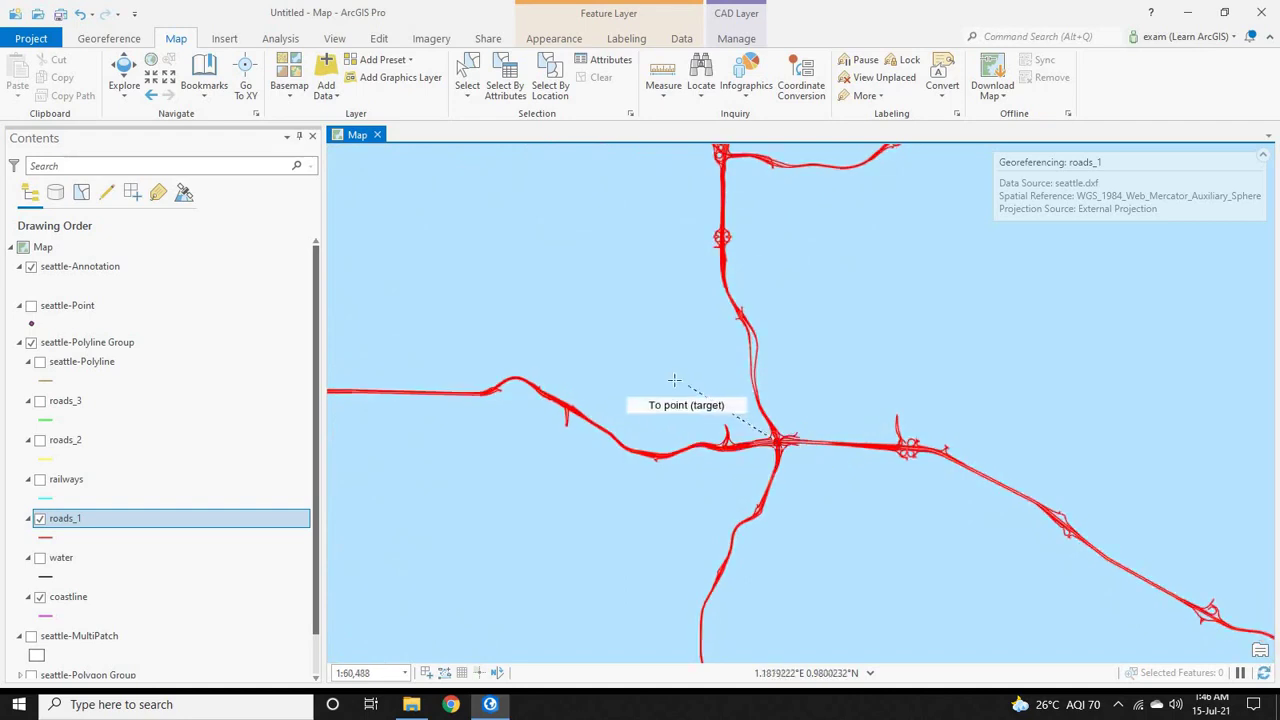
# Set its target at the I-405/I-90 interchange near Factoria on the Seattle basemap.
pyautogui.click(212, 103)
pyautogui.click(331, 170)
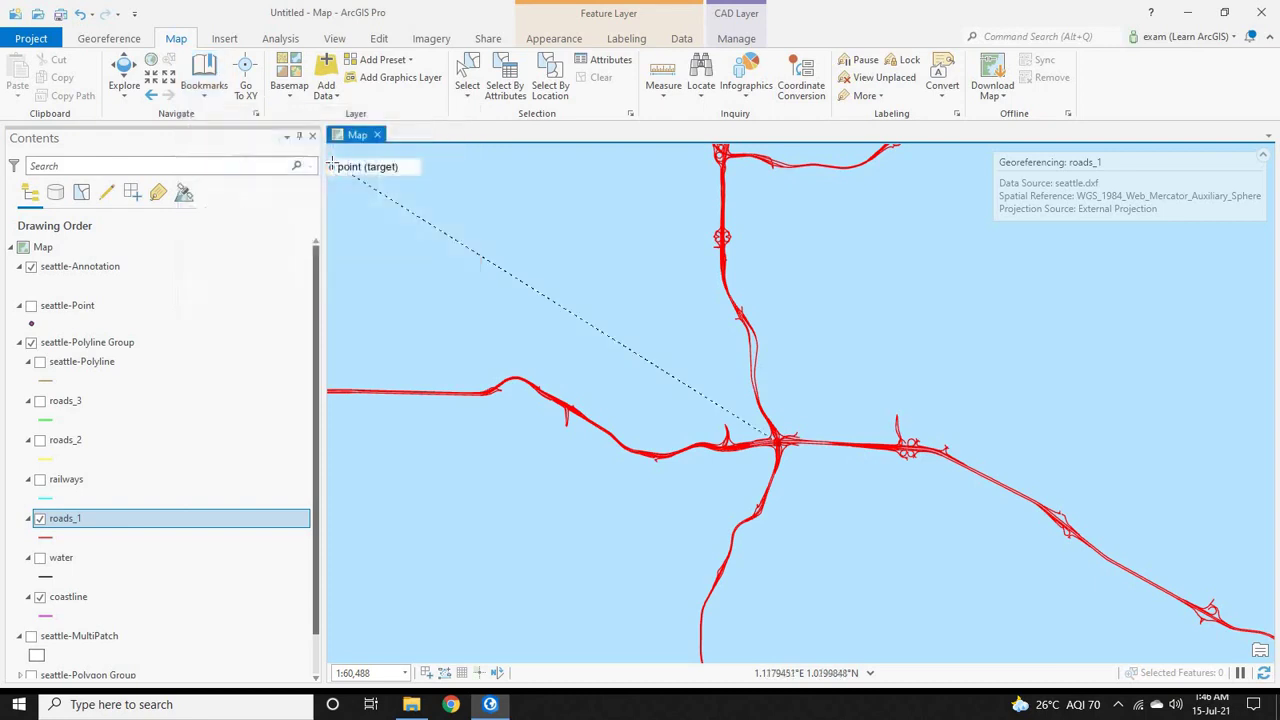
pyautogui.scroll(5, 1010, 555)
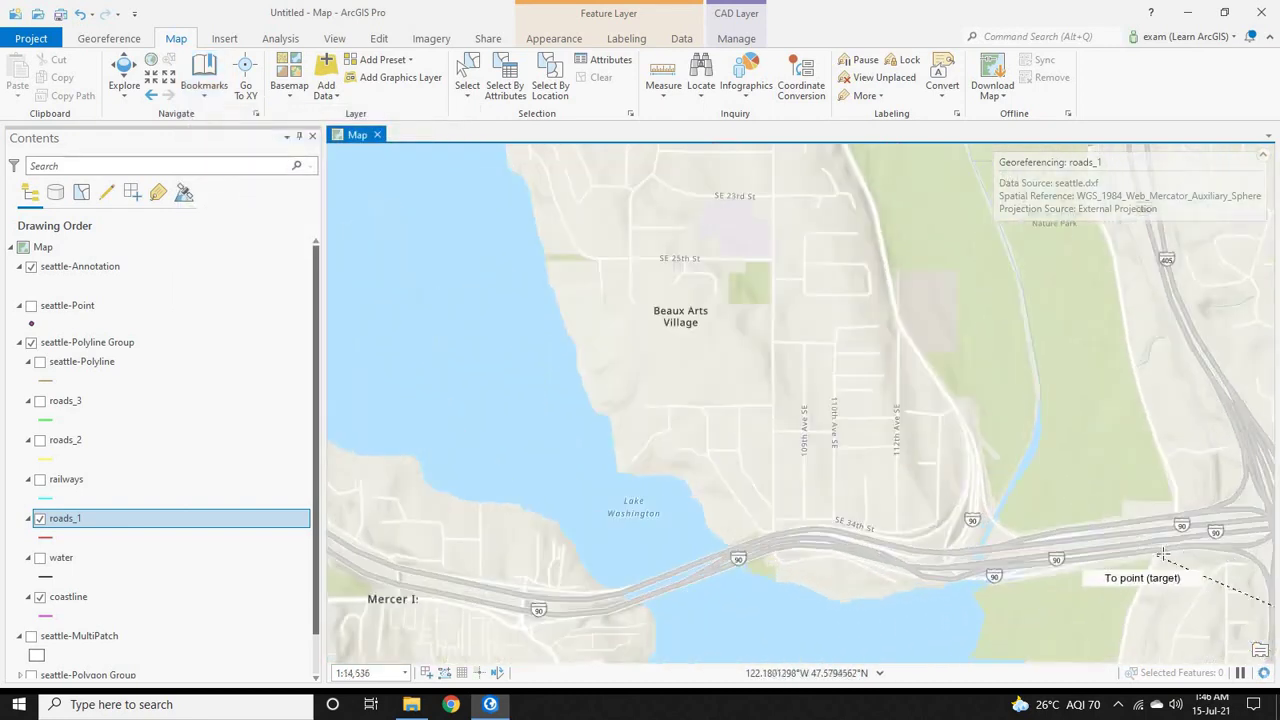
pyautogui.moveTo(1118, 530); pyautogui.dragTo(730, 400)
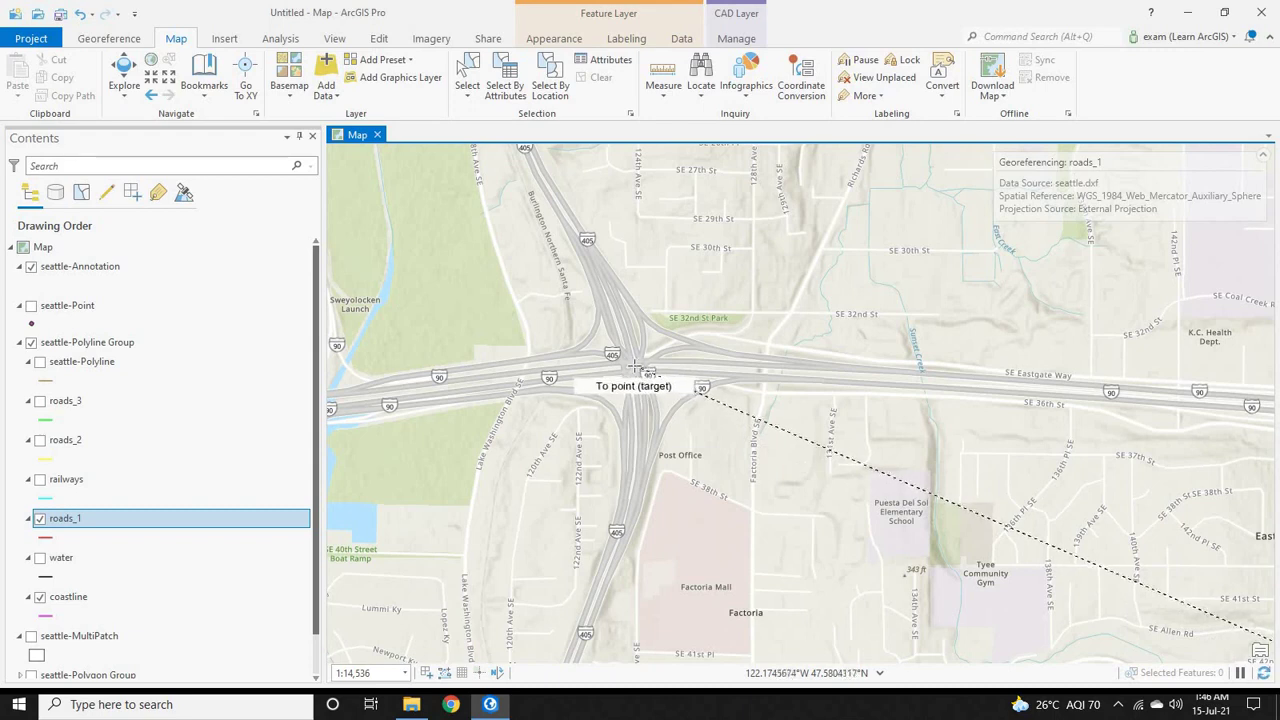
pyautogui.click(466, 300)
pyautogui.press('Left')
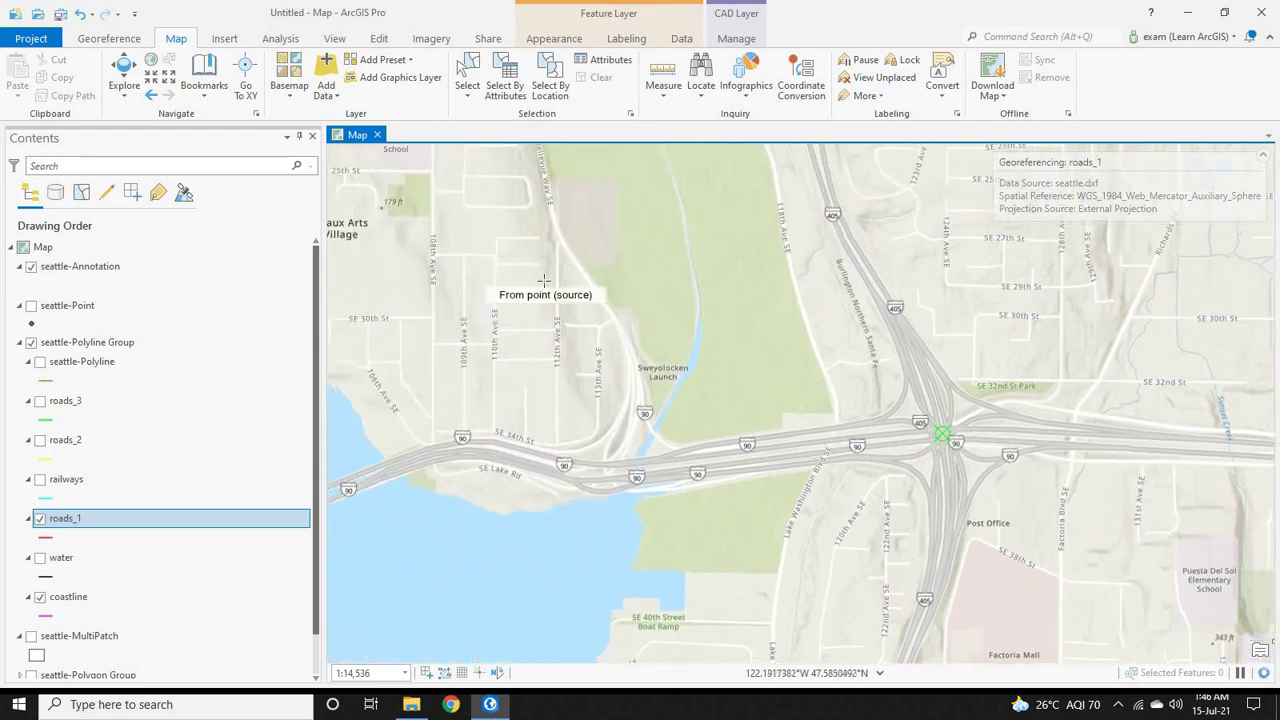
pyautogui.scroll(-2, 456, 251)
pyautogui.scroll(-3, 456, 251)
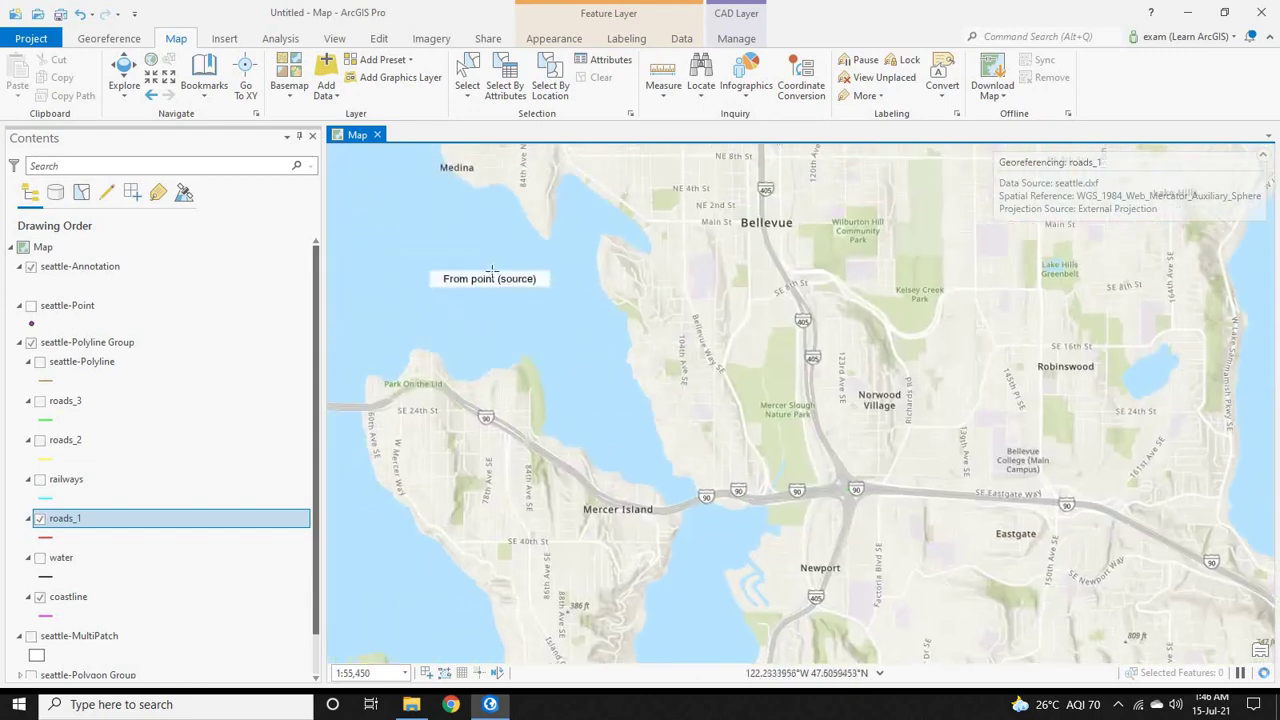
pyautogui.scroll(-3, 492, 270)
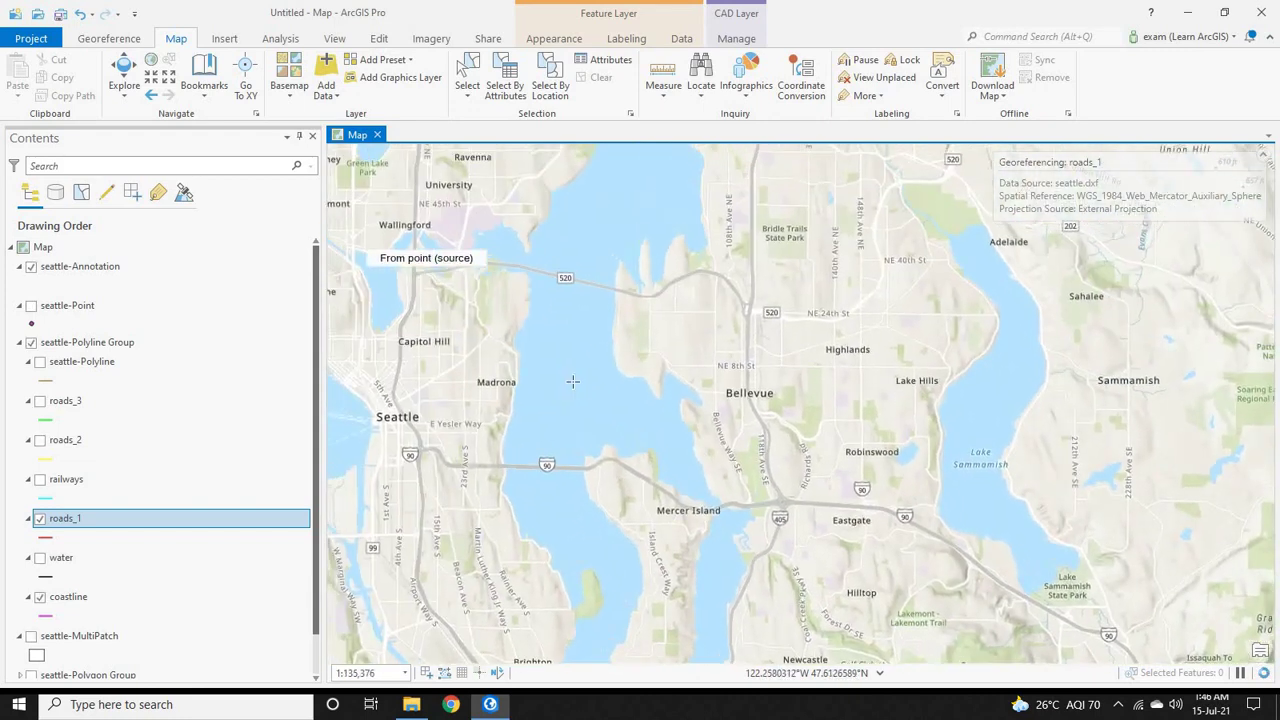
pyautogui.moveTo(629, 422); pyautogui.dragTo(686, 461)
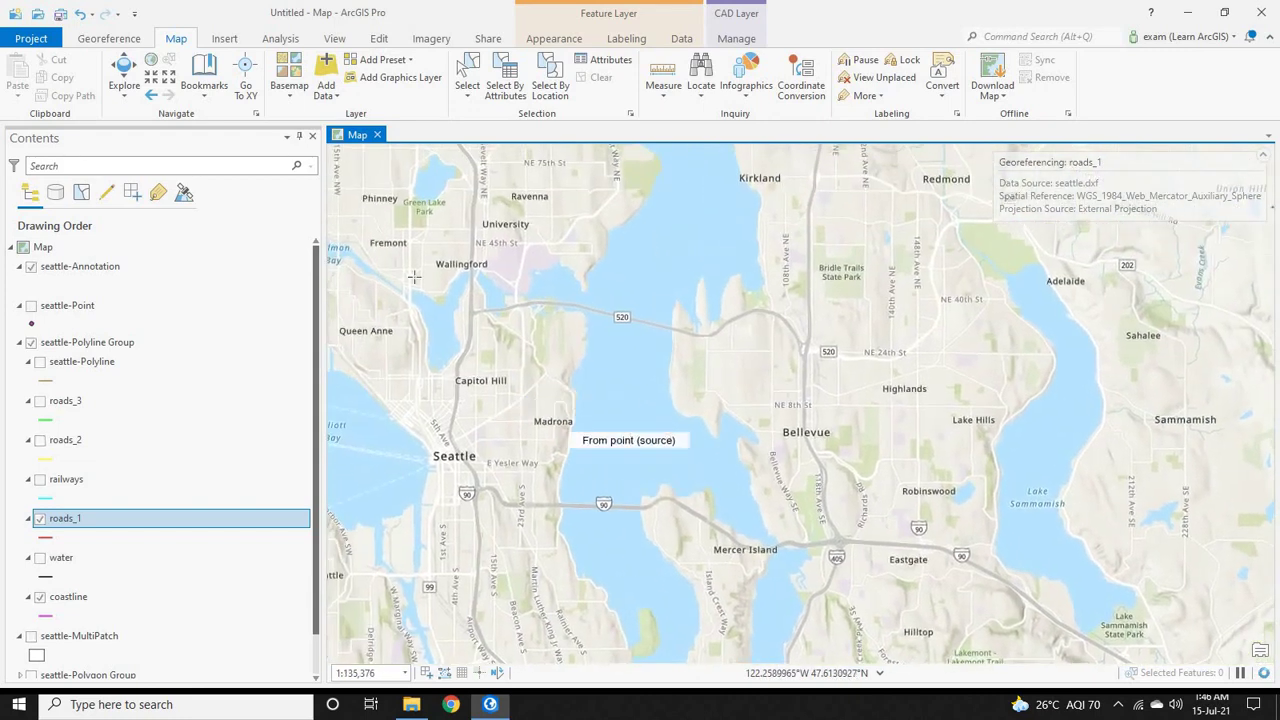
# Apply the two control points to roads_1, then zoom out to view the wider region.
pyautogui.click(112, 39)
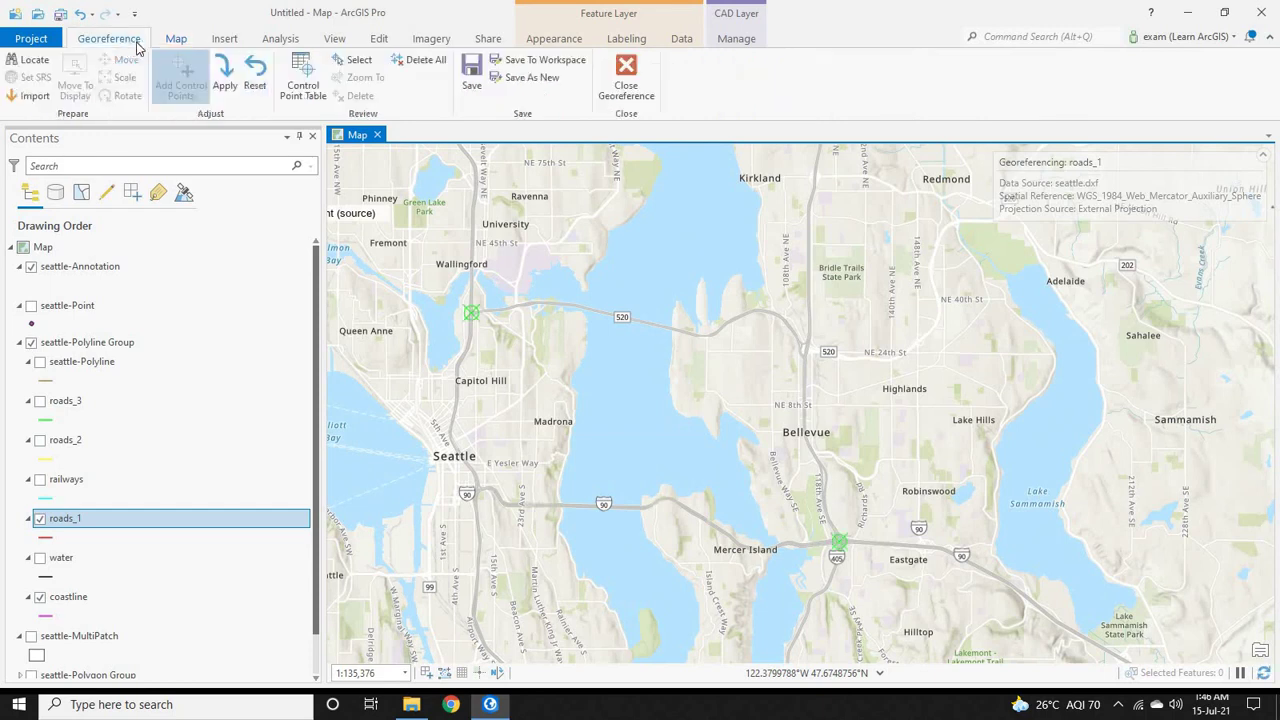
pyautogui.click(224, 90)
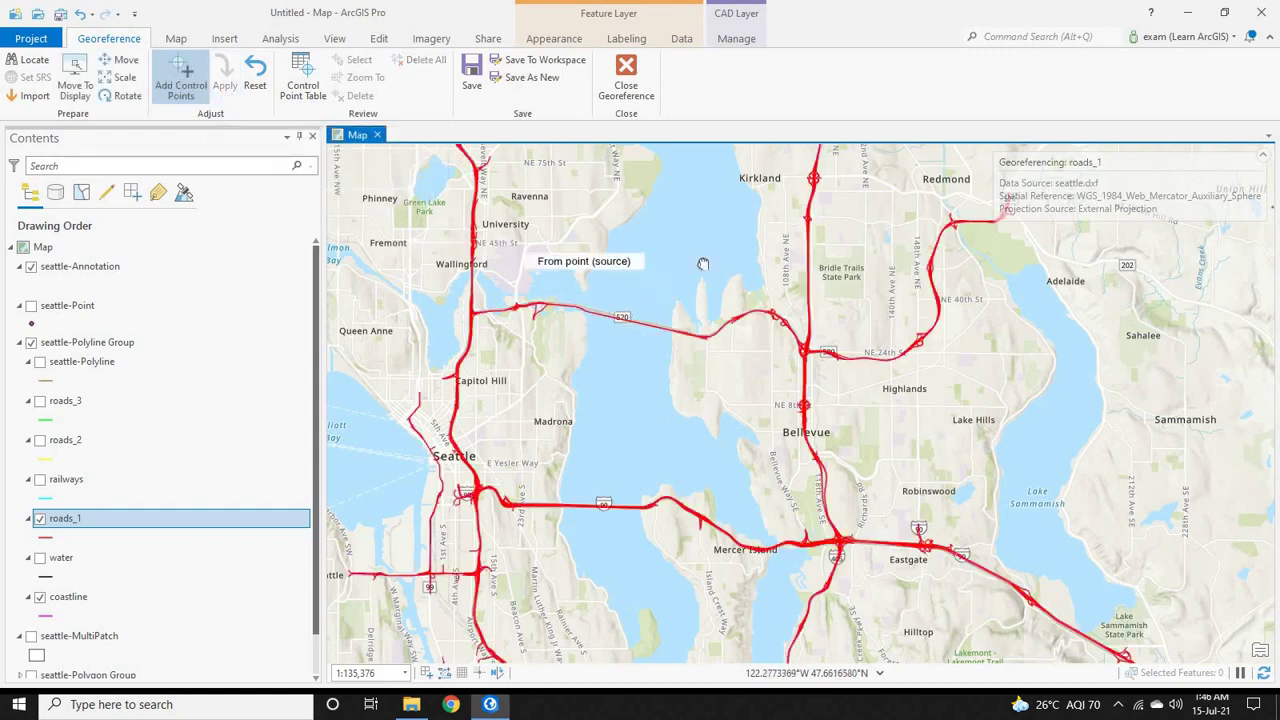
pyautogui.scroll(-3, 666, 325)
pyautogui.scroll(-2, 666, 325)
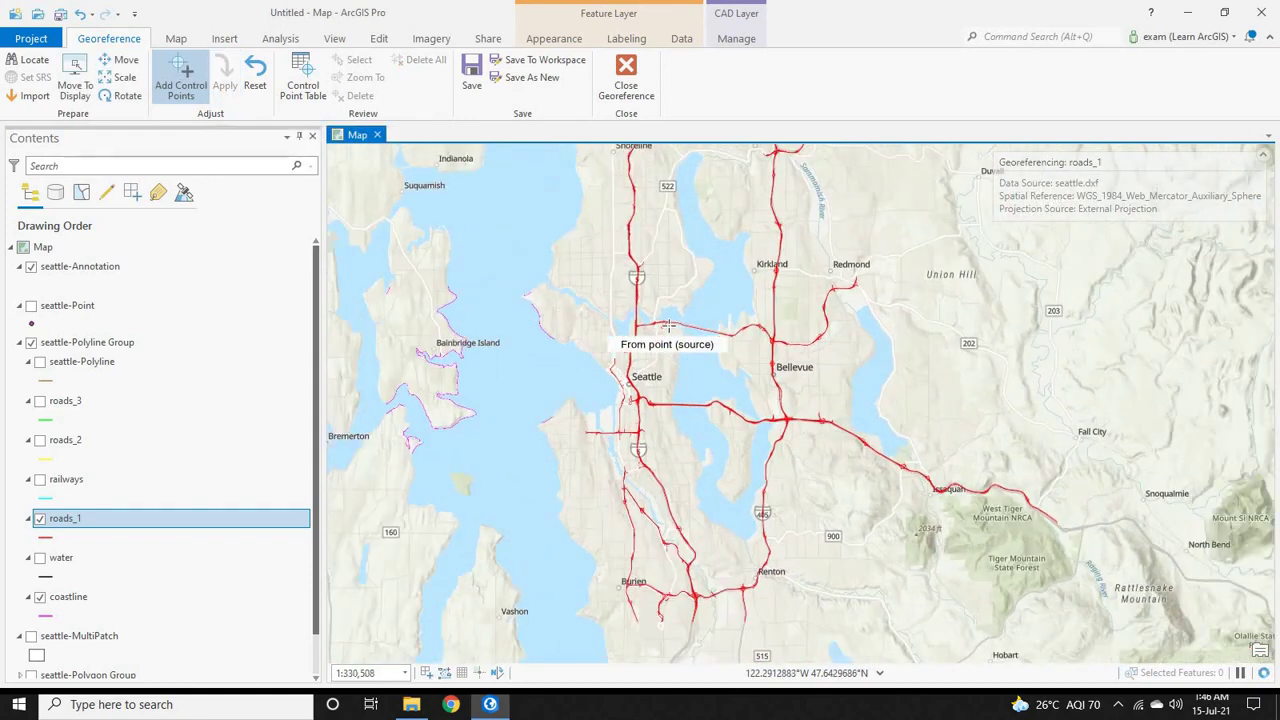
pyautogui.scroll(-4, 557, 293)
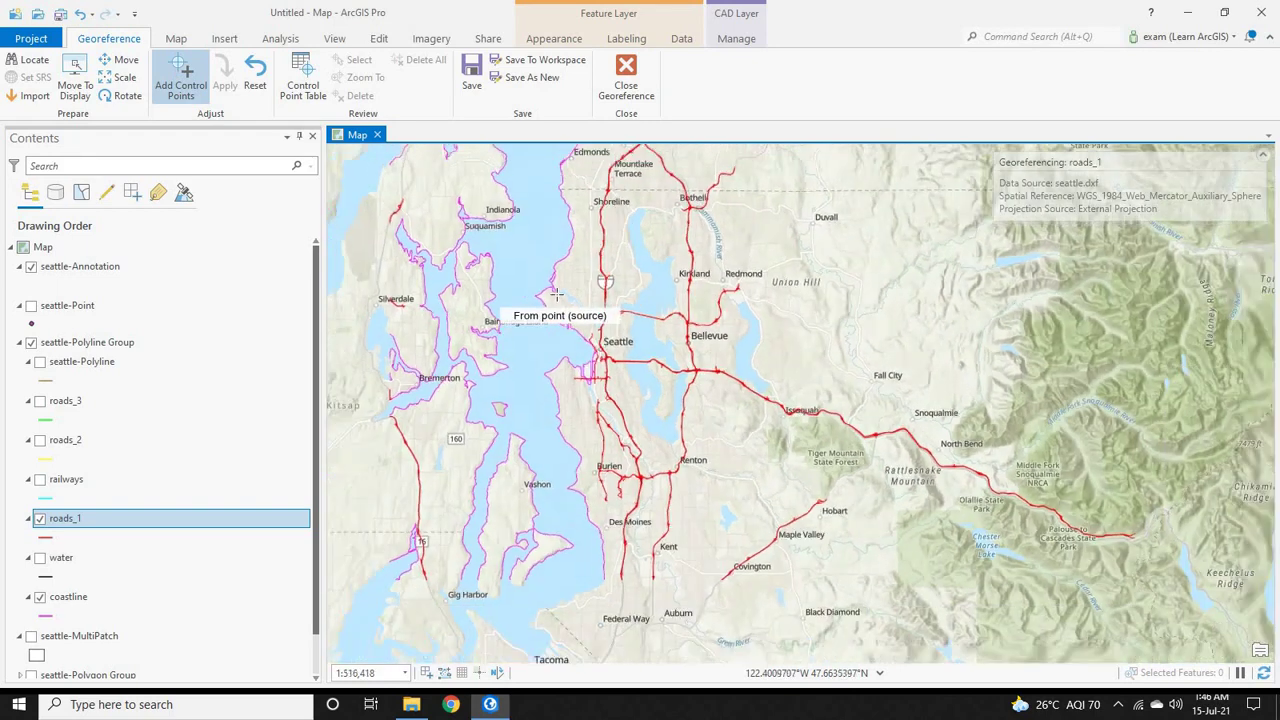
pyautogui.moveTo(552, 300); pyautogui.dragTo(660, 309)
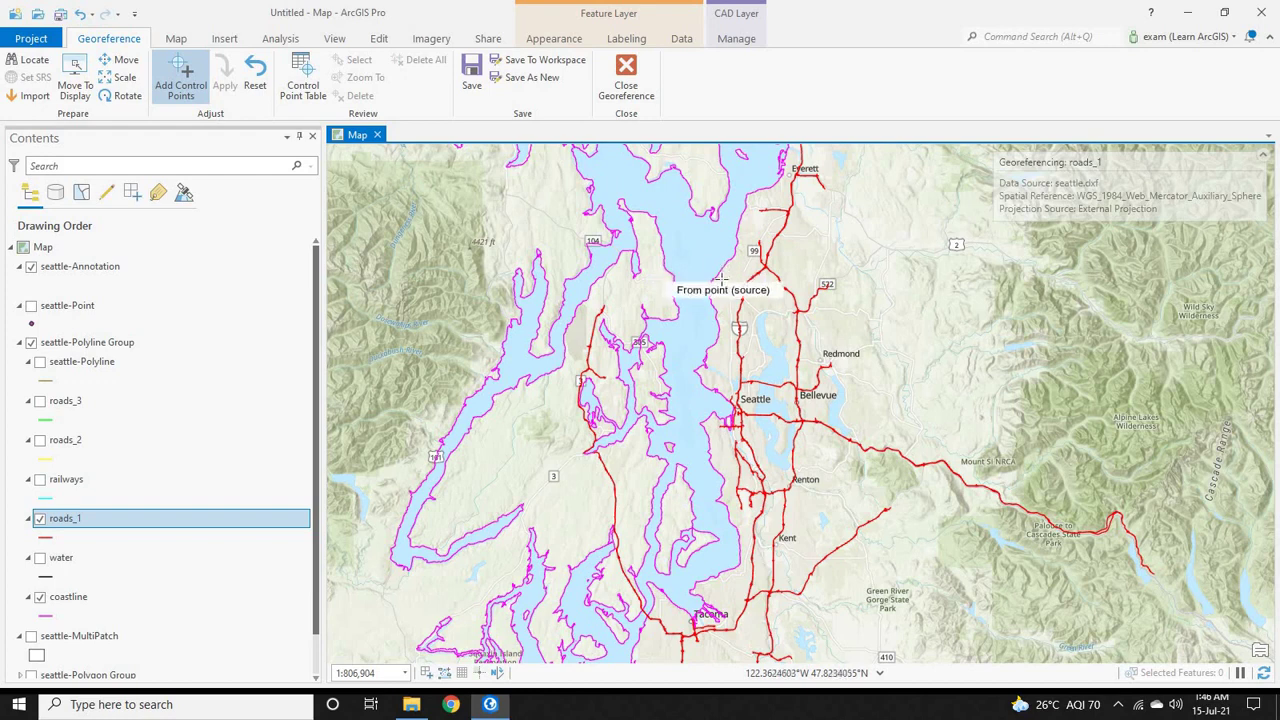
# Check the roads and coastline alignment from Everett to Olympia, then close the Georeference session.
pyautogui.scroll(-2, 680, 298)
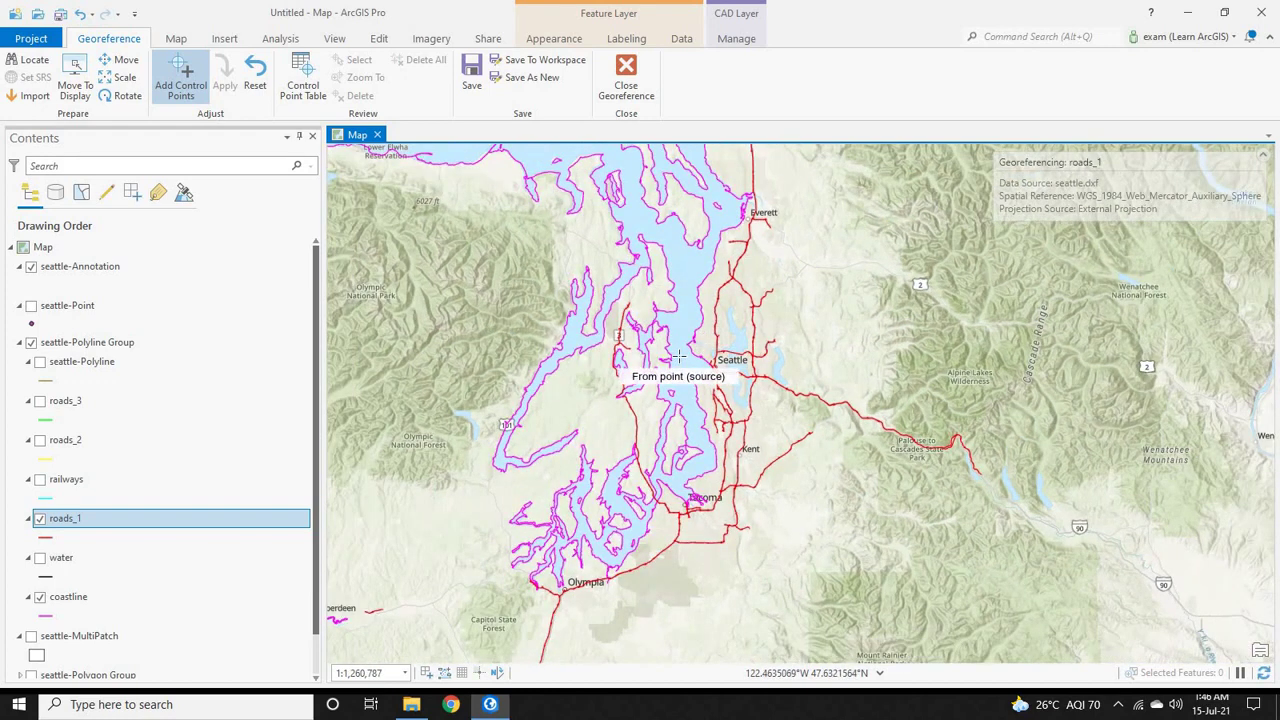
pyautogui.scroll(8, 678, 356)
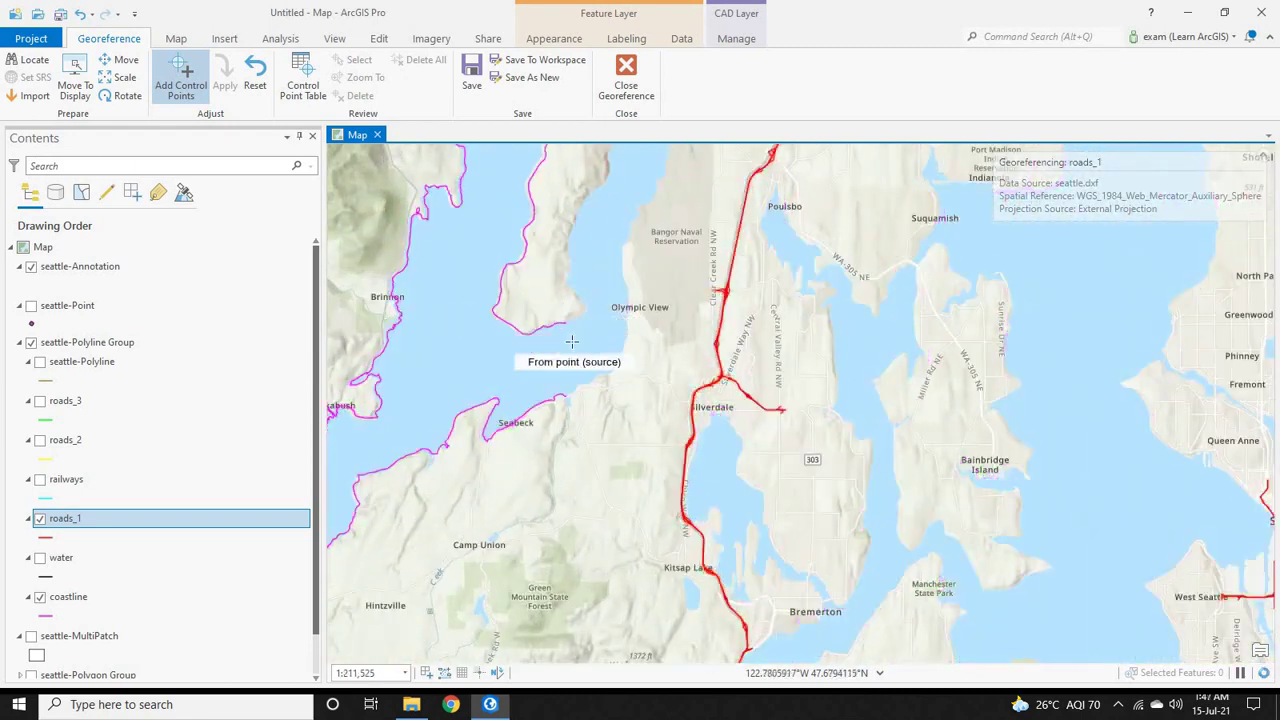
pyautogui.scroll(2, 571, 341)
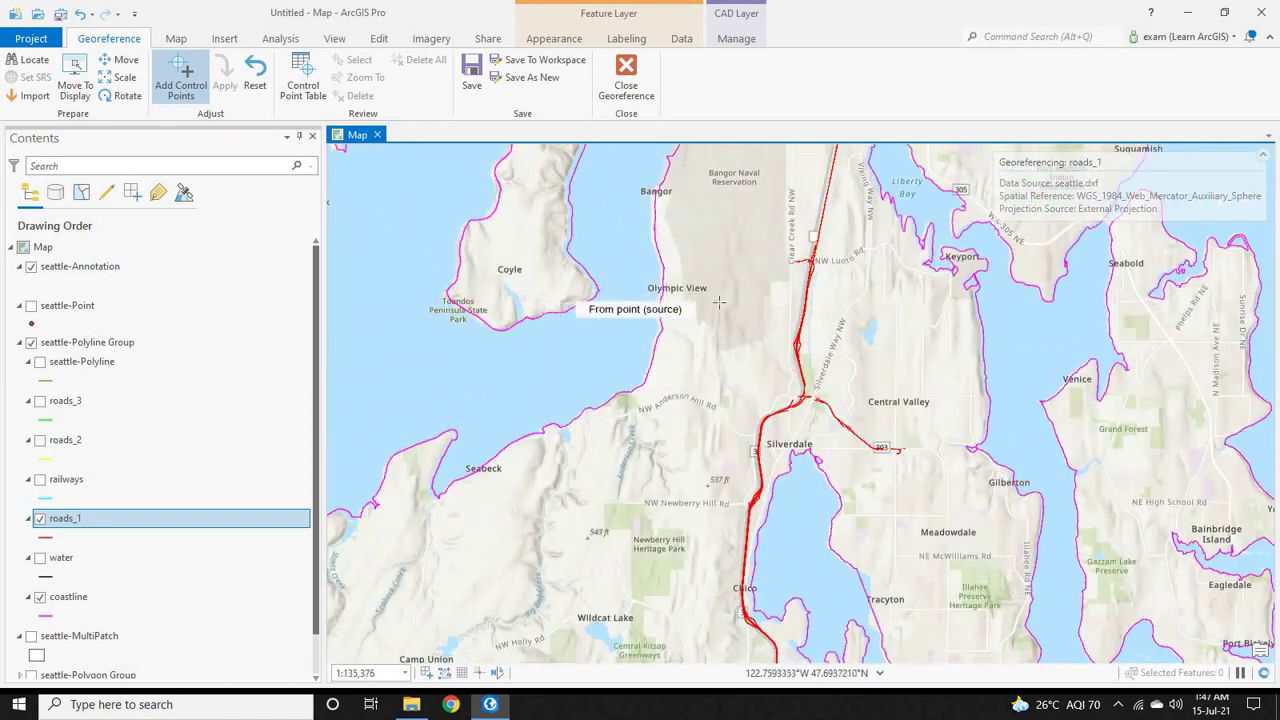
pyautogui.scroll(-8, 737, 343)
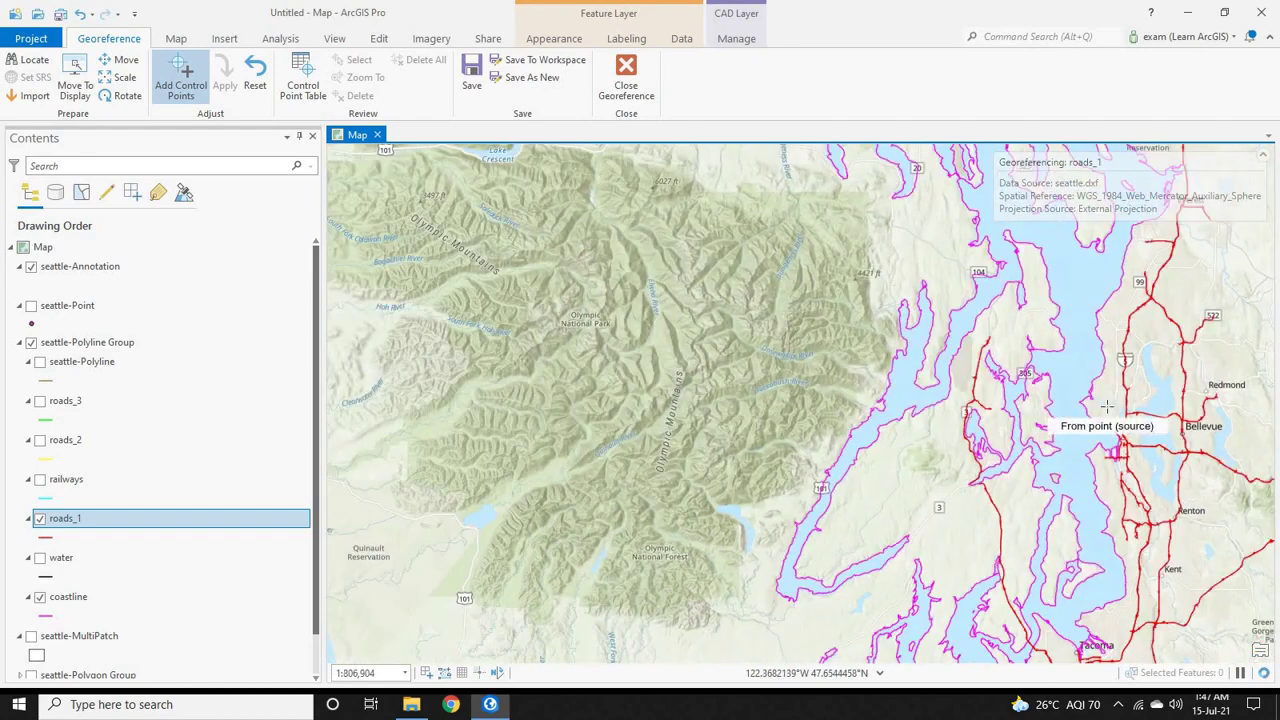
pyautogui.scroll(-3, 933, 391)
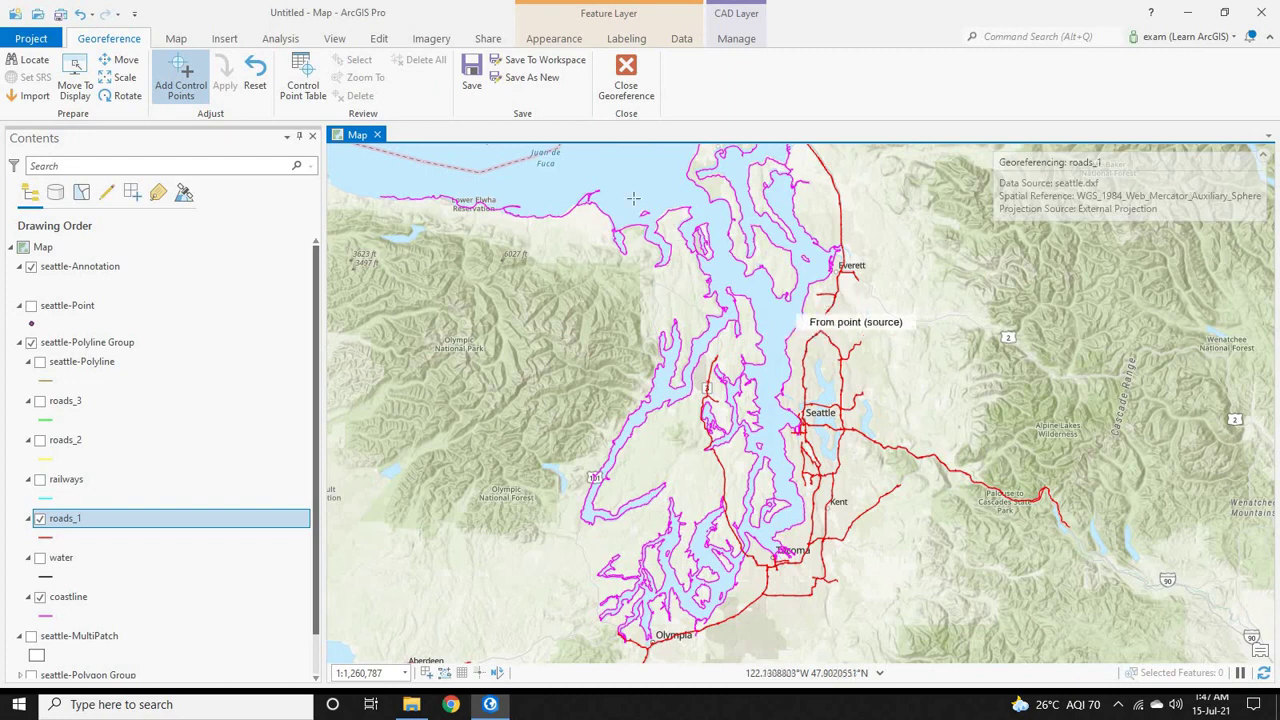
pyautogui.click(630, 66)
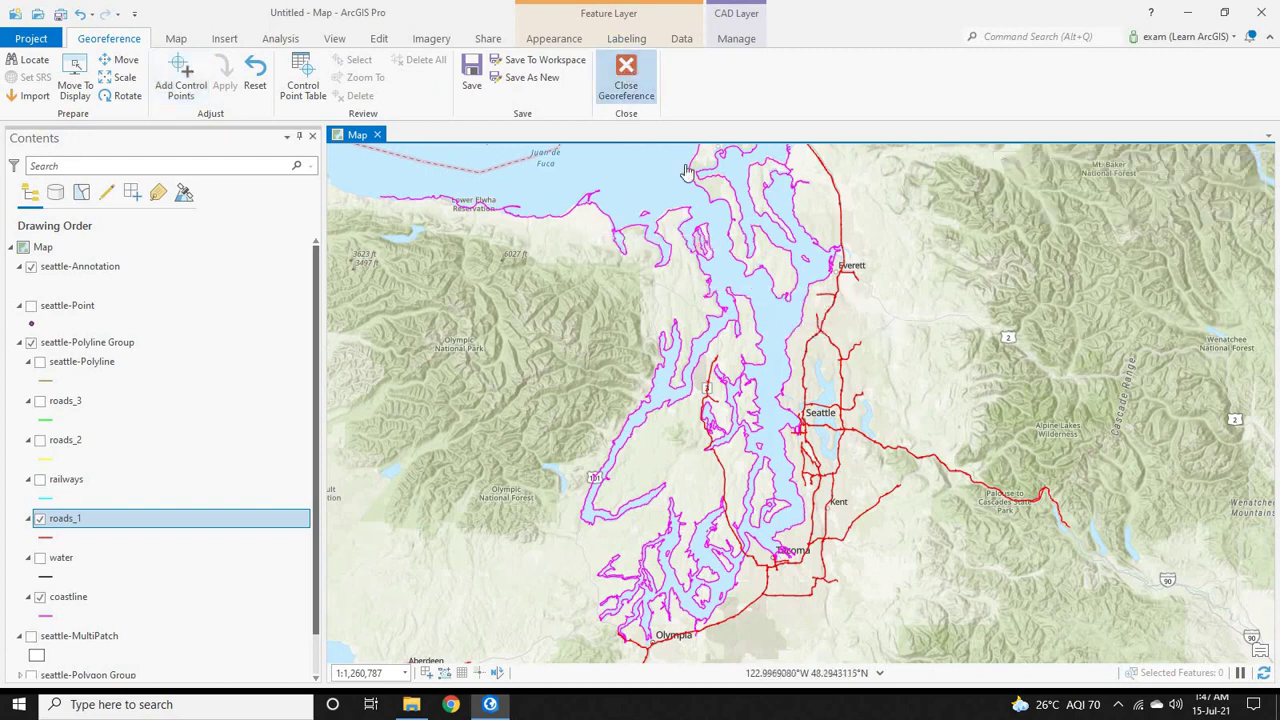